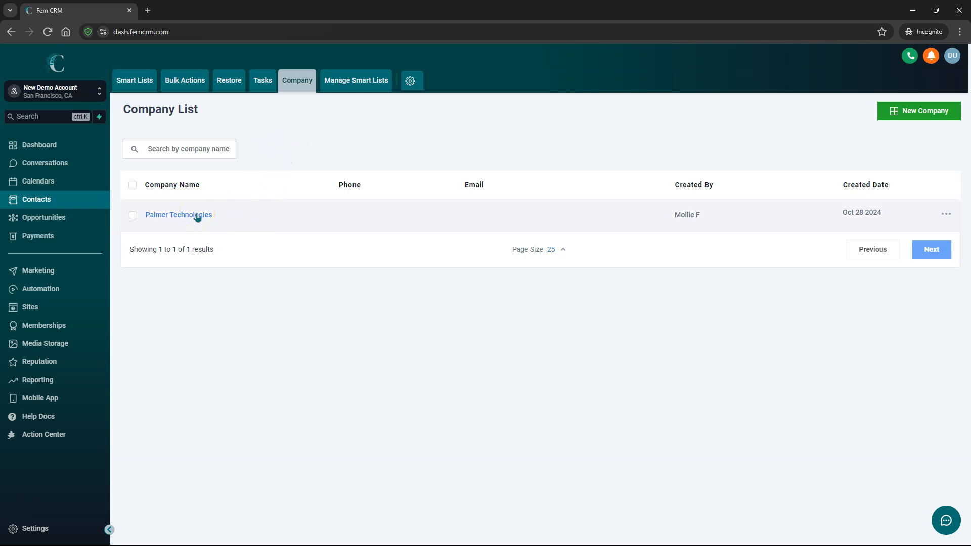
Open the Palmer Technologies company record and review its associated contacts and company detail fields
{"action": "left_click", "coordinate": [198, 217]}
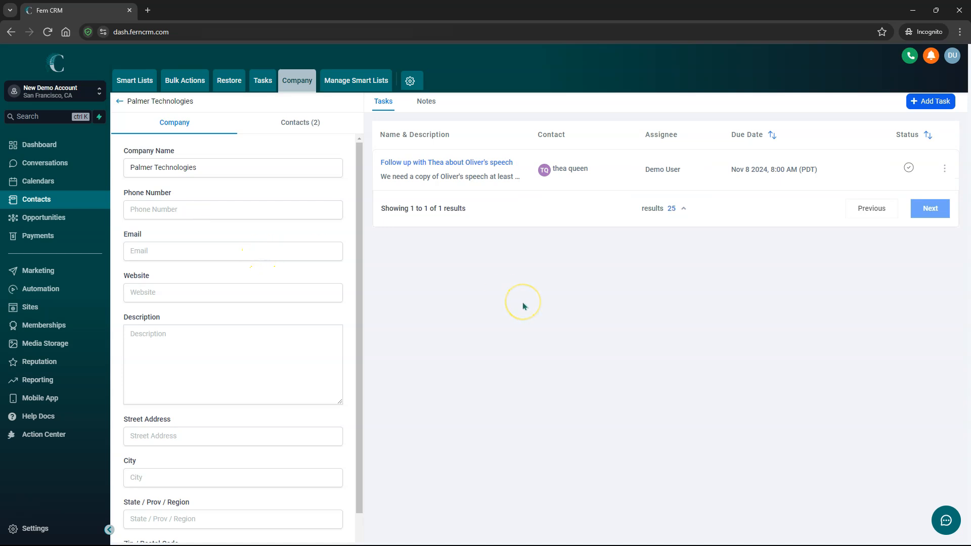
{"action": "left_click", "coordinate": [301, 122]}
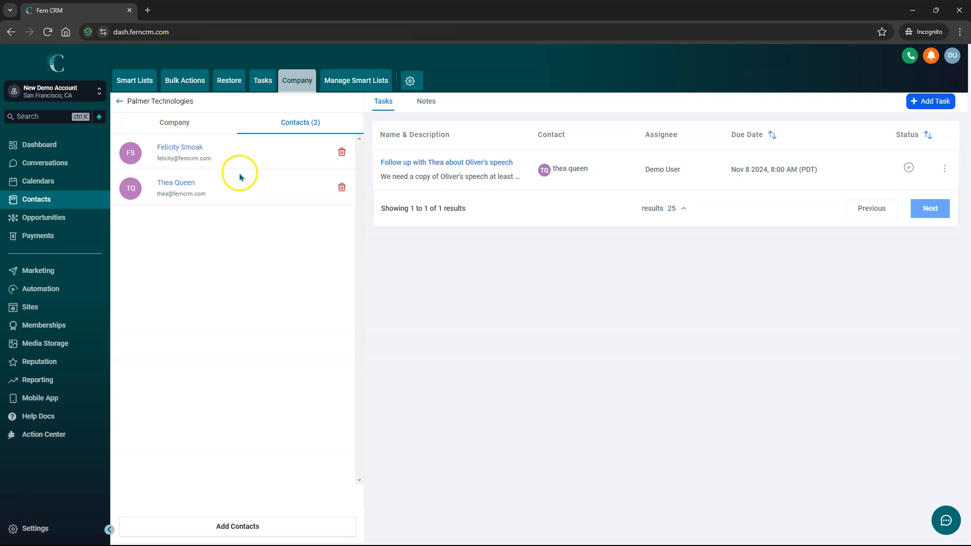
{"action": "left_click", "coordinate": [172, 123]}
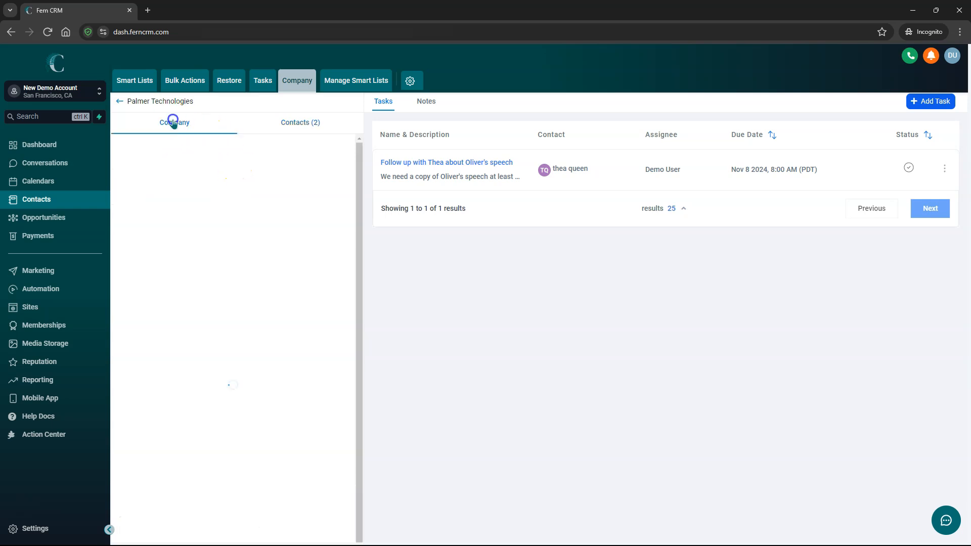
{"action": "scroll", "coordinate": [216, 455], "scroll_direction": "down", "scroll_amount": 3}
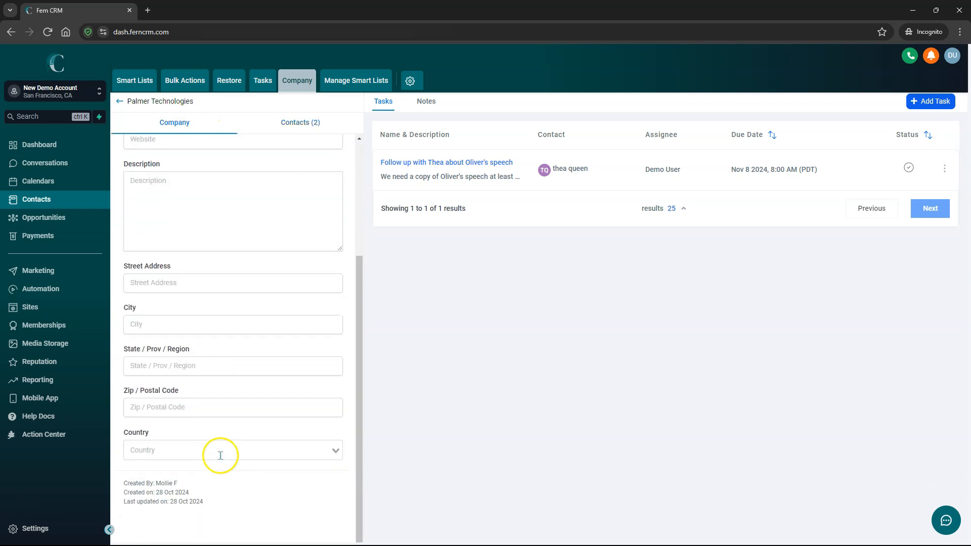
{"action": "scroll", "coordinate": [228, 364], "scroll_direction": "up", "scroll_amount": 3}
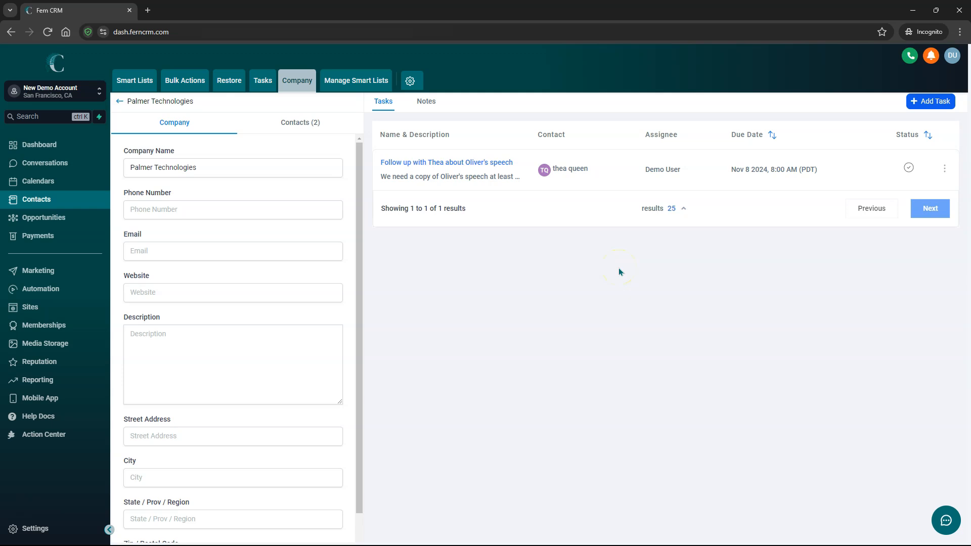
Open the contact linked to the Palmer Technologies follow-up task, view that record, and return to the company page
{"action": "left_click", "coordinate": [577, 174]}
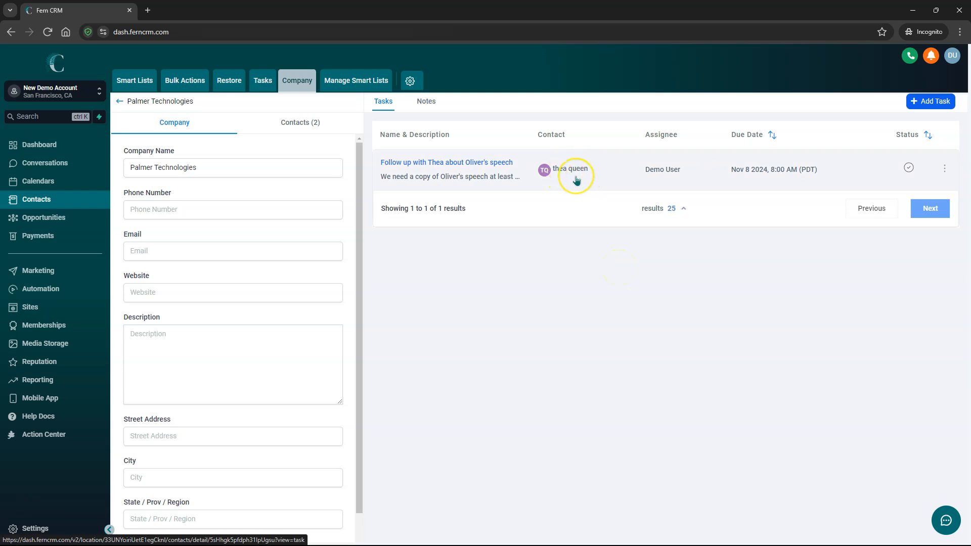
{"action": "left_click", "coordinate": [571, 175]}
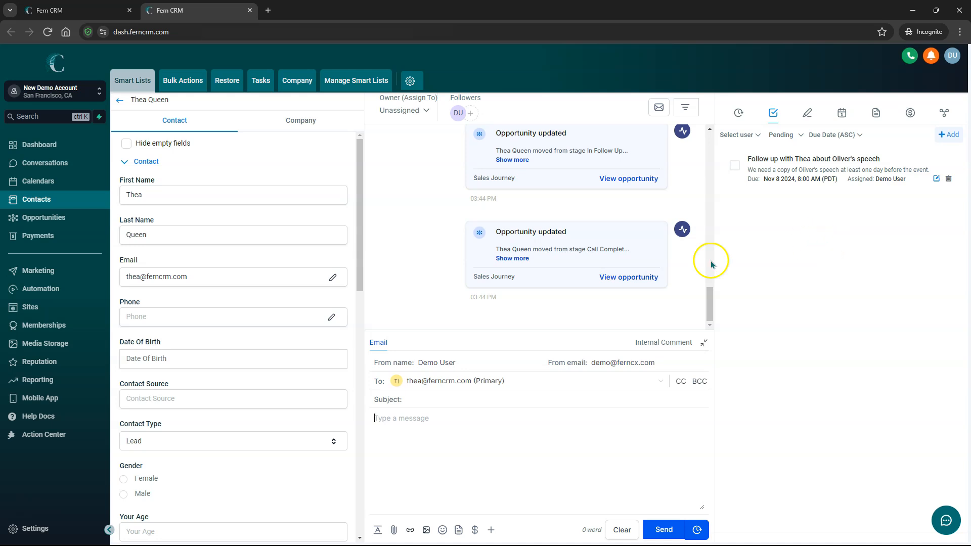
{"action": "left_click", "coordinate": [89, 9]}
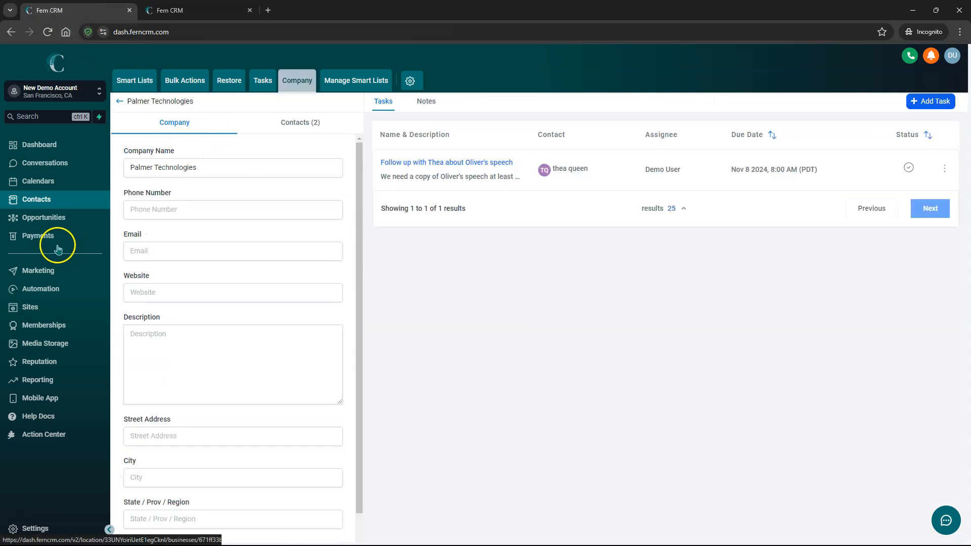
Move the Palmer Tech opportunity from Applied to the Good Fit stage in the Podcast Guests pipeline
{"action": "left_click", "coordinate": [41, 217]}
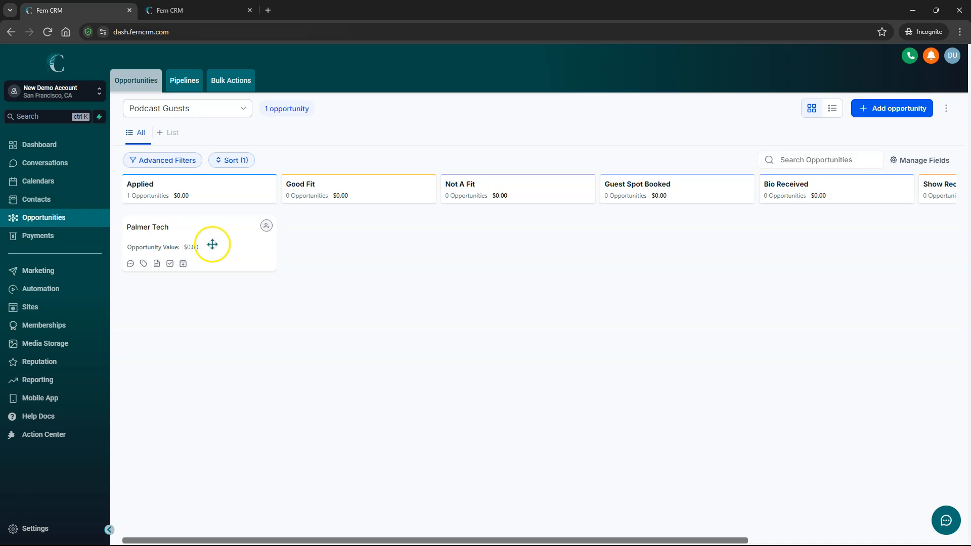
{"action": "left_click_drag", "start_coordinate": [212, 234], "coordinate": [377, 238]}
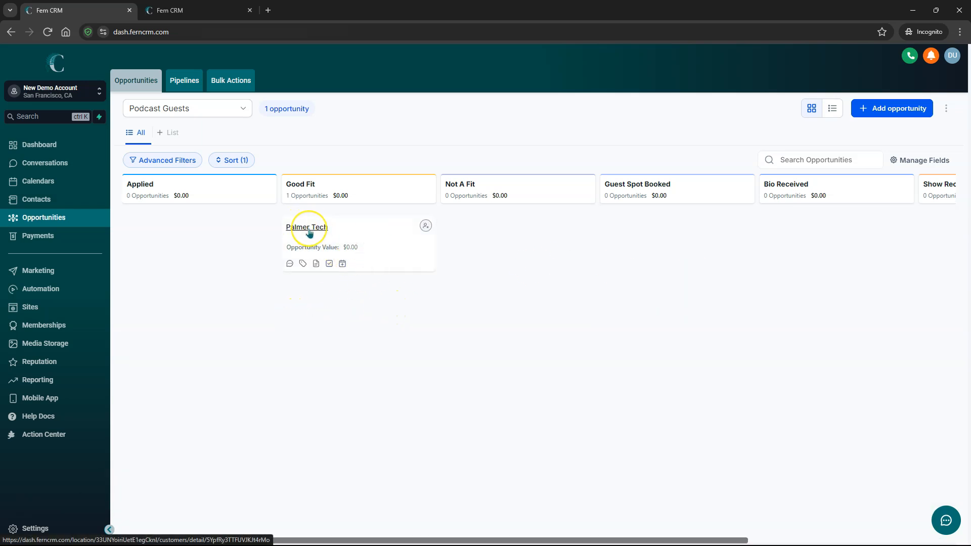
Inspect the Palmer Tech opportunity's name and primary contact, and close its details without updating
{"action": "left_click", "coordinate": [384, 245]}
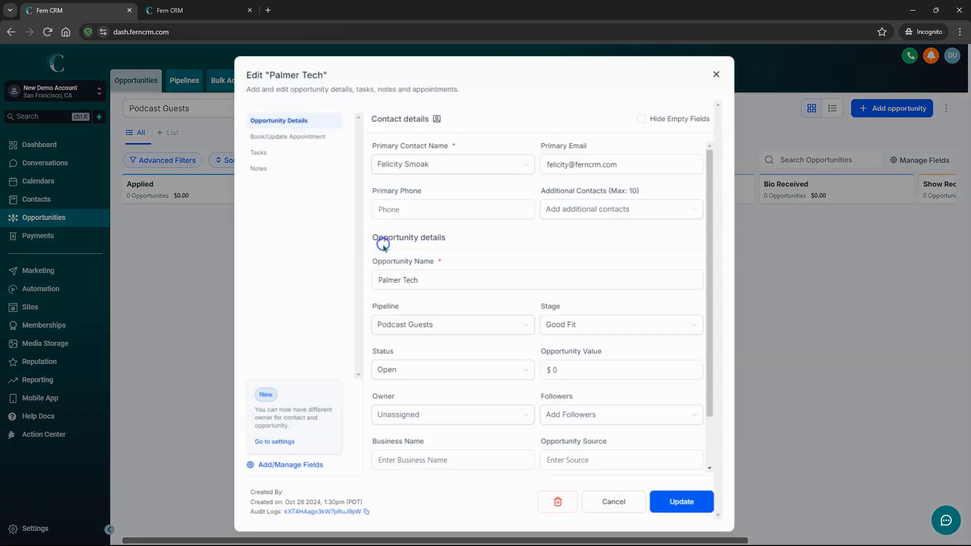
{"action": "left_click", "coordinate": [432, 281]}
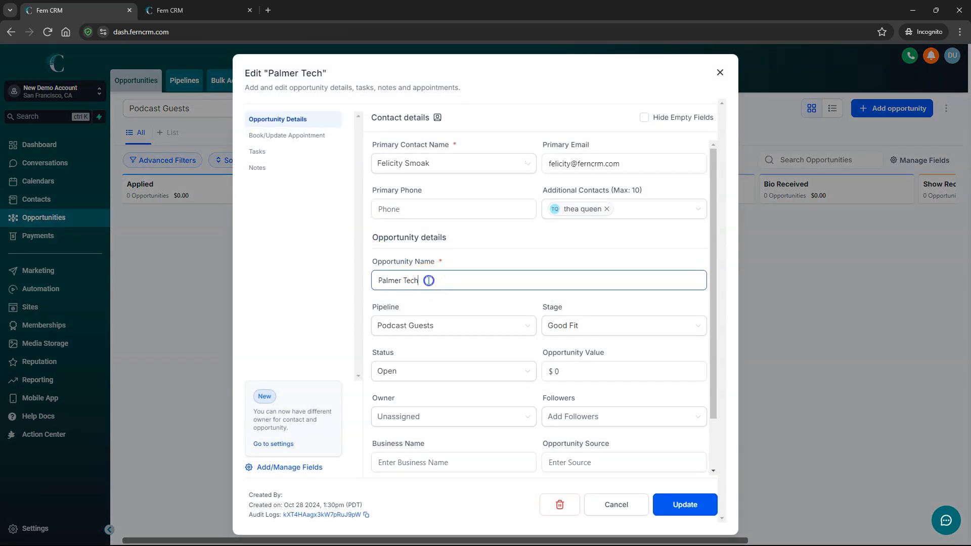
{"action": "left_click_drag", "start_coordinate": [425, 280], "coordinate": [361, 279]}
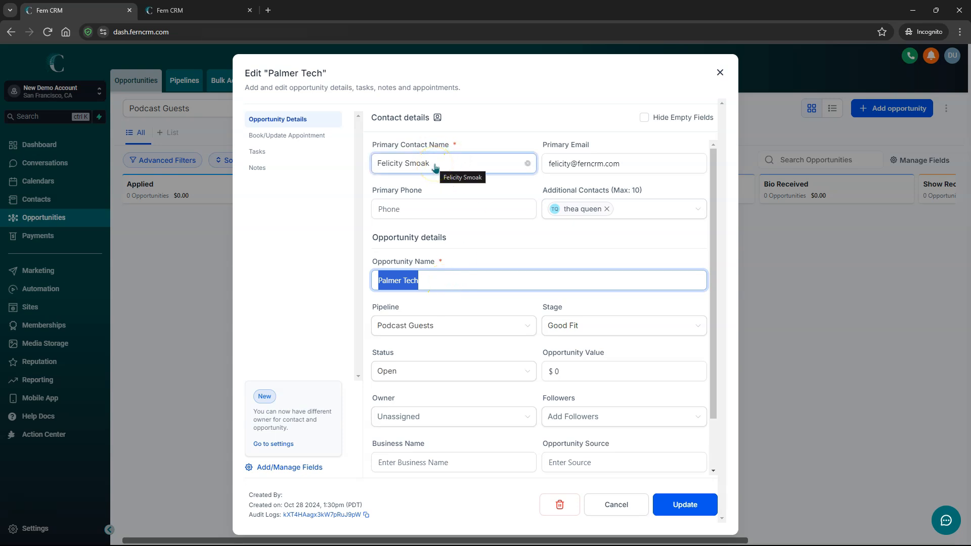
{"action": "left_click", "coordinate": [617, 505]}
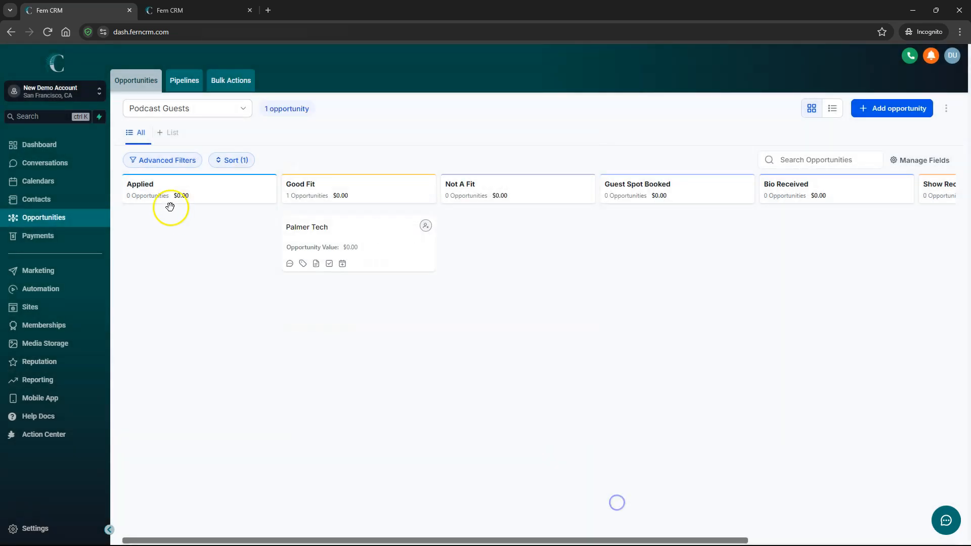
View the primary contact's record and activity from the Palmer Tech opportunity, and return to the opportunities board
{"action": "left_click", "coordinate": [312, 227]}
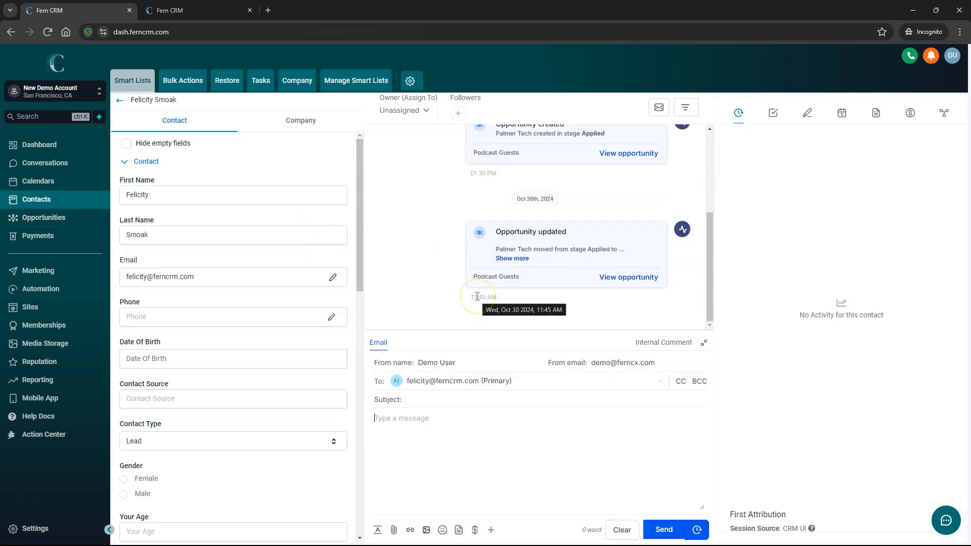
{"action": "left_click", "coordinate": [43, 218]}
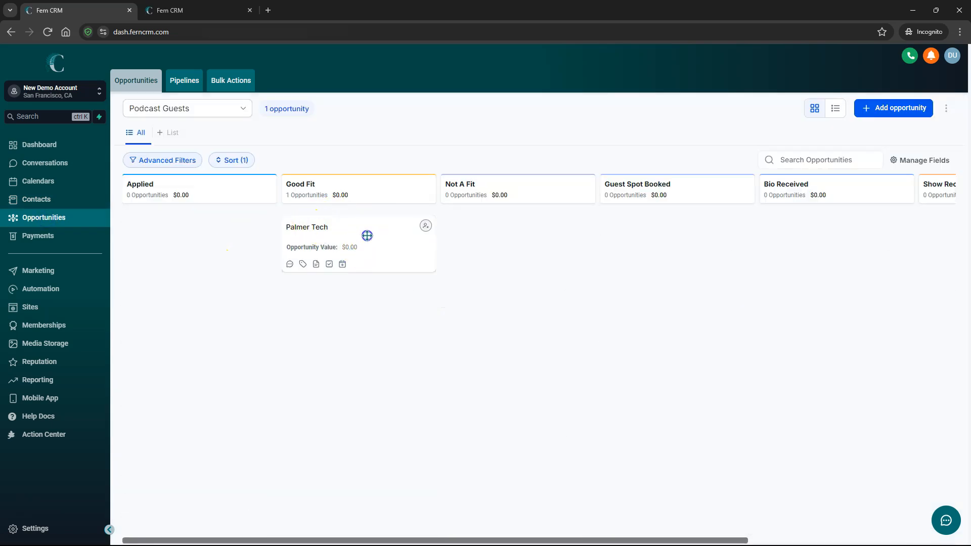
Check the additional contacts and opportunity name in the Palmer Tech opportunity, and close it without saving
{"action": "left_click", "coordinate": [367, 235]}
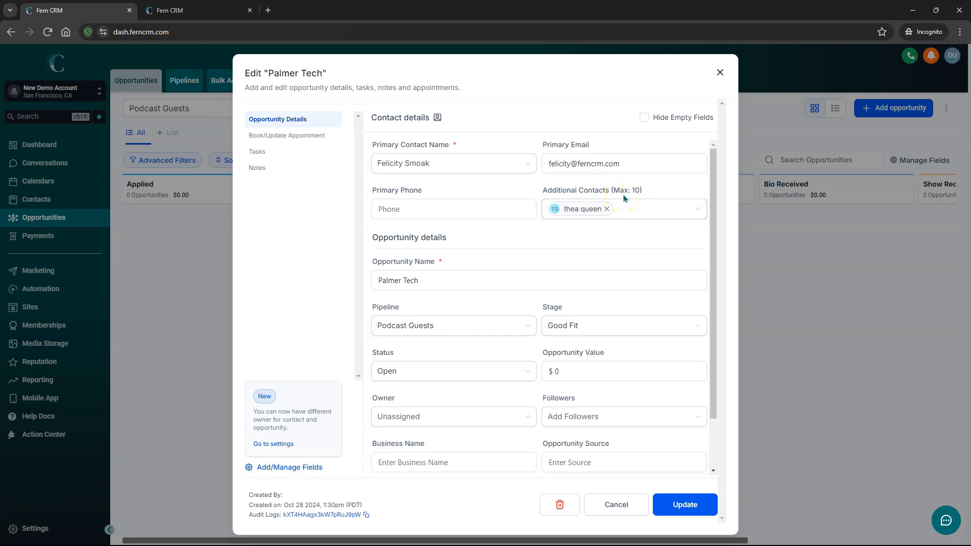
{"action": "left_click", "coordinate": [649, 213]}
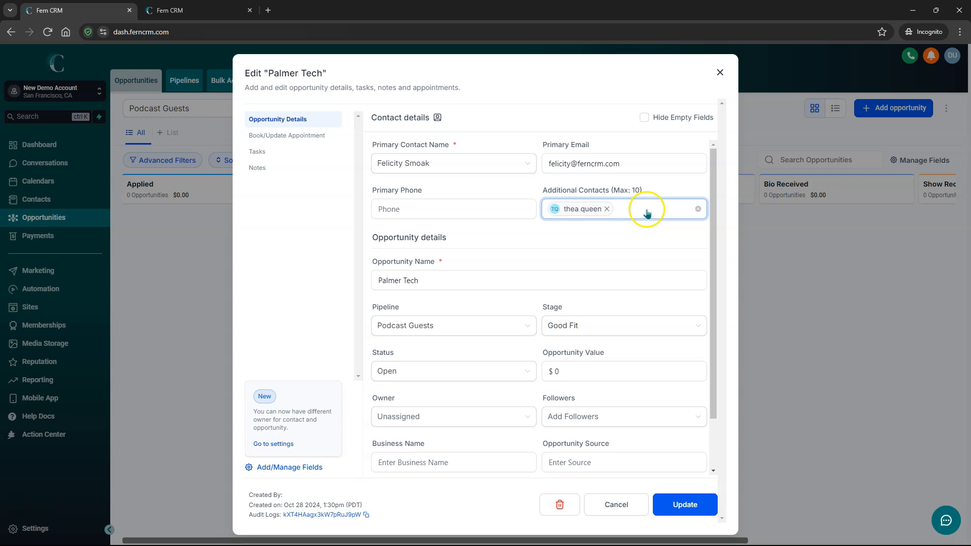
{"action": "left_click", "coordinate": [644, 242]}
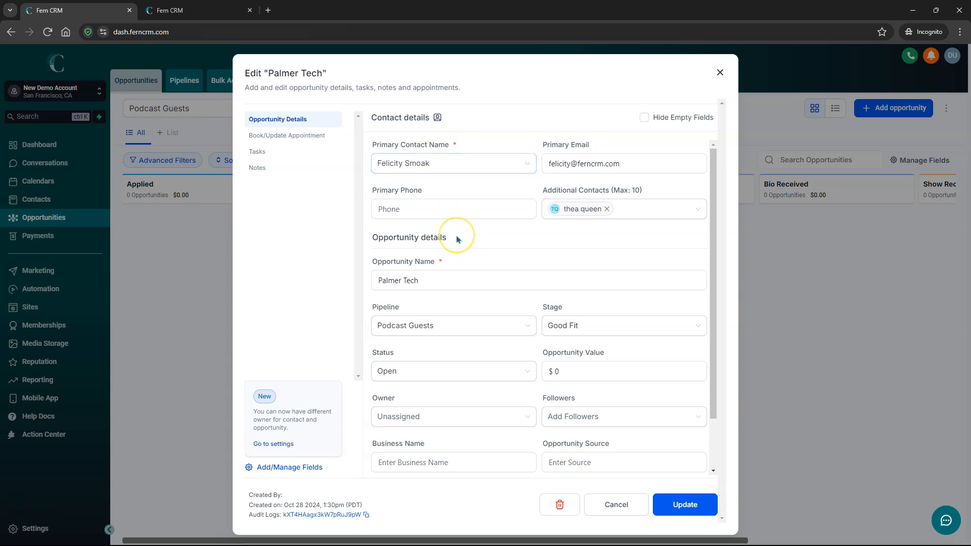
{"action": "left_click", "coordinate": [444, 285]}
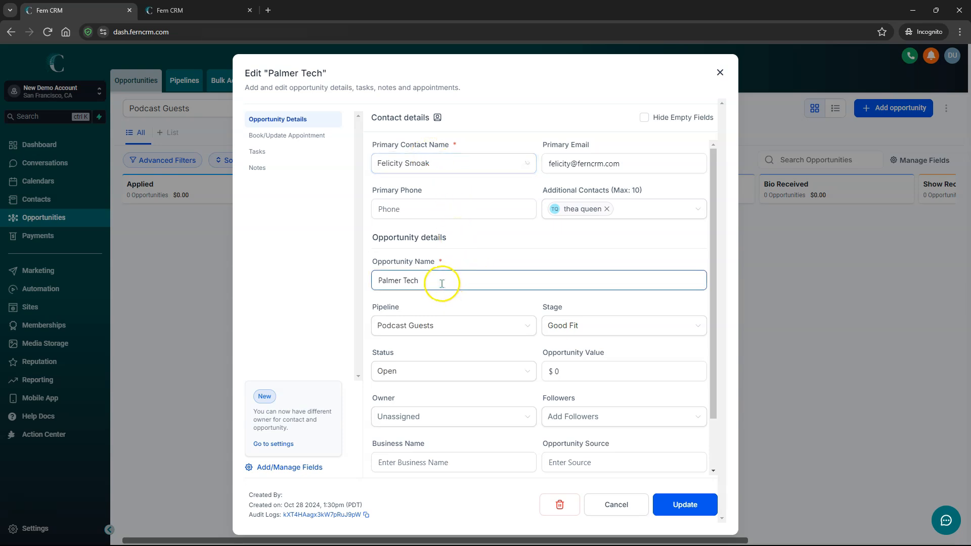
{"action": "left_click_drag", "start_coordinate": [442, 284], "coordinate": [362, 281]}
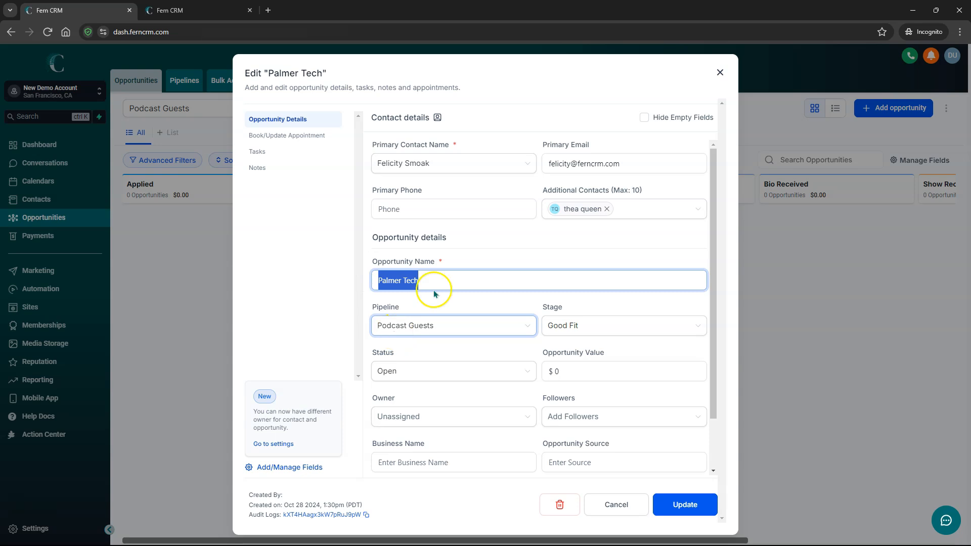
{"action": "left_click", "coordinate": [625, 505]}
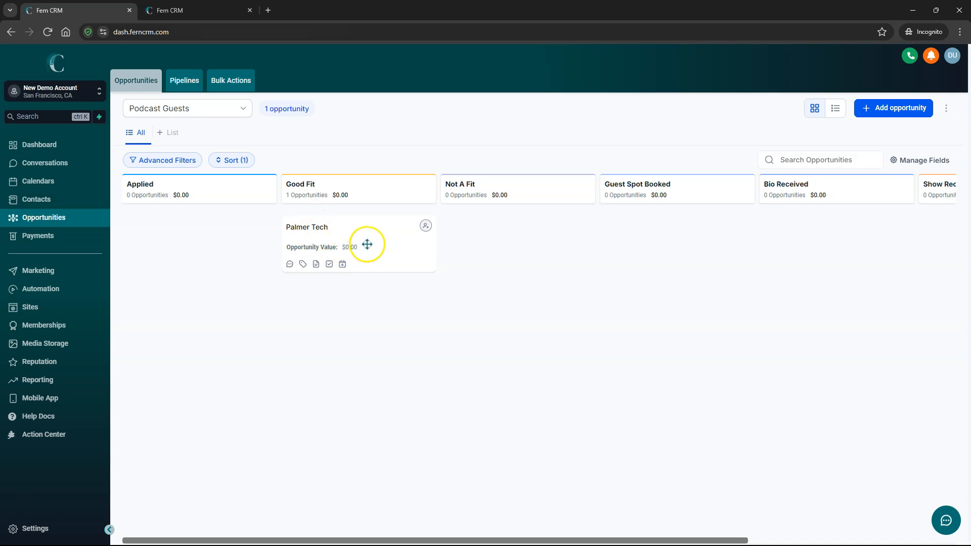
Review the Palmer Tech opportunity's remaining fields down to its tags, and cancel out of the details
{"action": "left_click", "coordinate": [367, 244]}
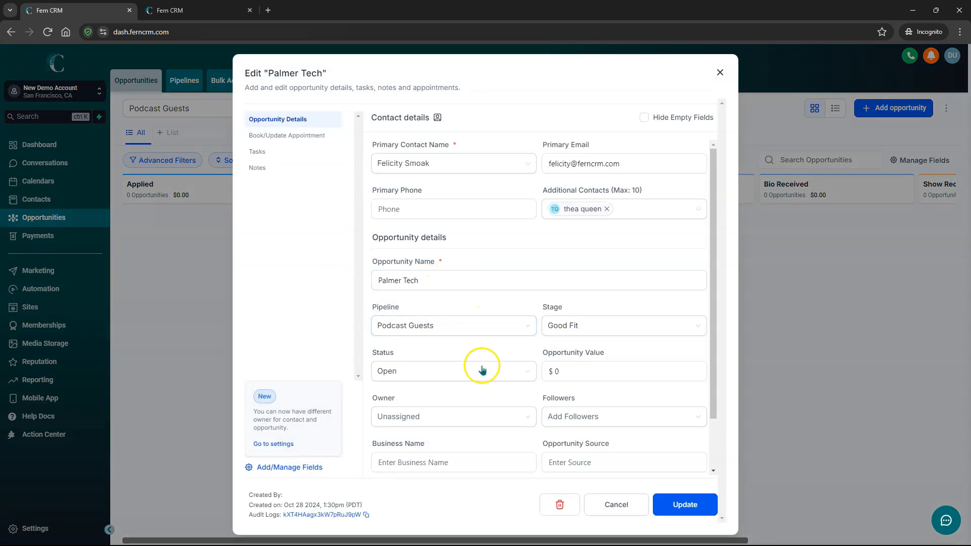
{"action": "scroll", "coordinate": [486, 372], "scroll_direction": "down", "scroll_amount": 1}
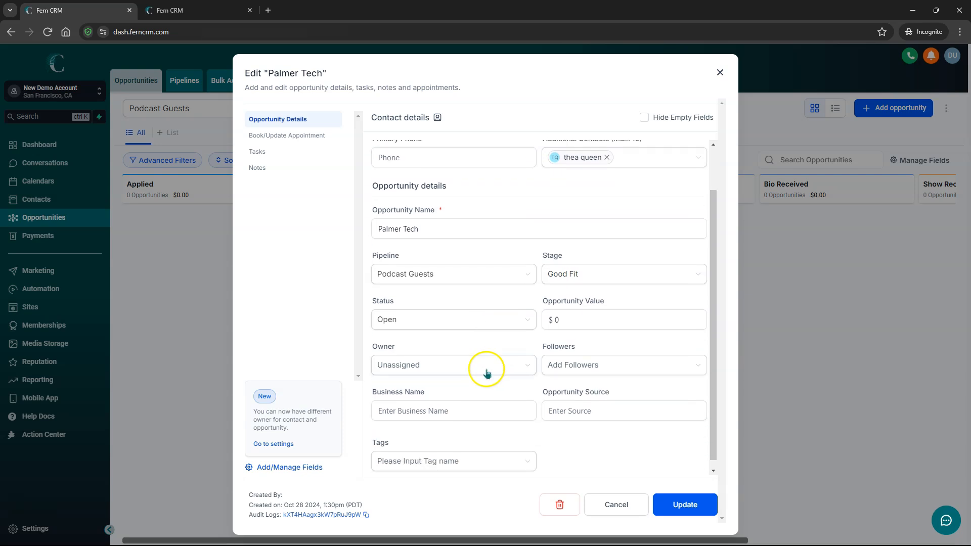
{"action": "left_click", "coordinate": [632, 504]}
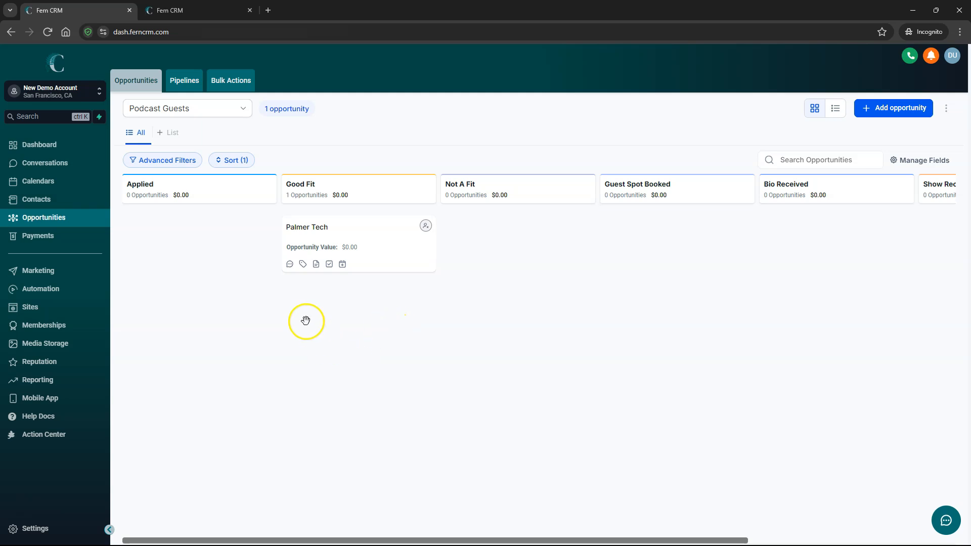
Add a new company named Marvel Tech to the contacts' company list
{"action": "left_click", "coordinate": [35, 199]}
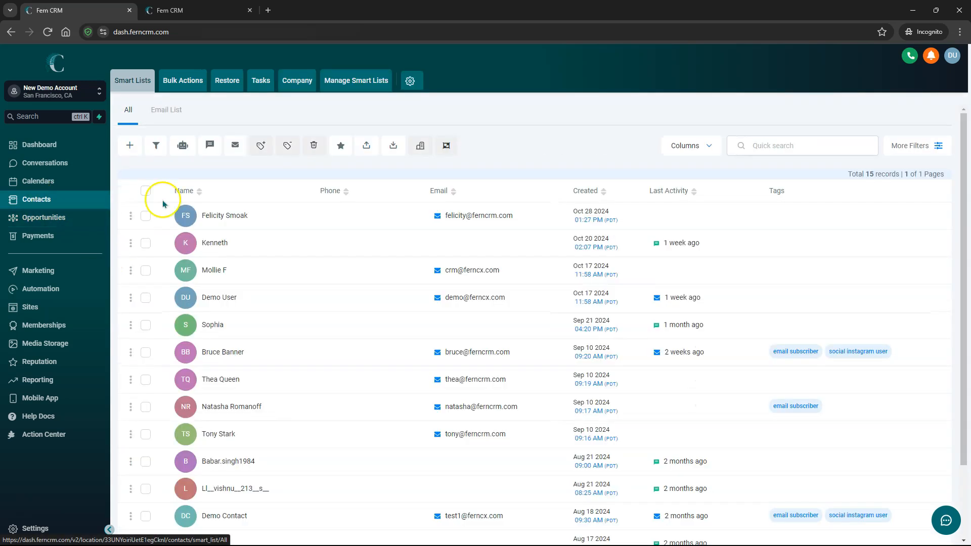
{"action": "left_click", "coordinate": [299, 82]}
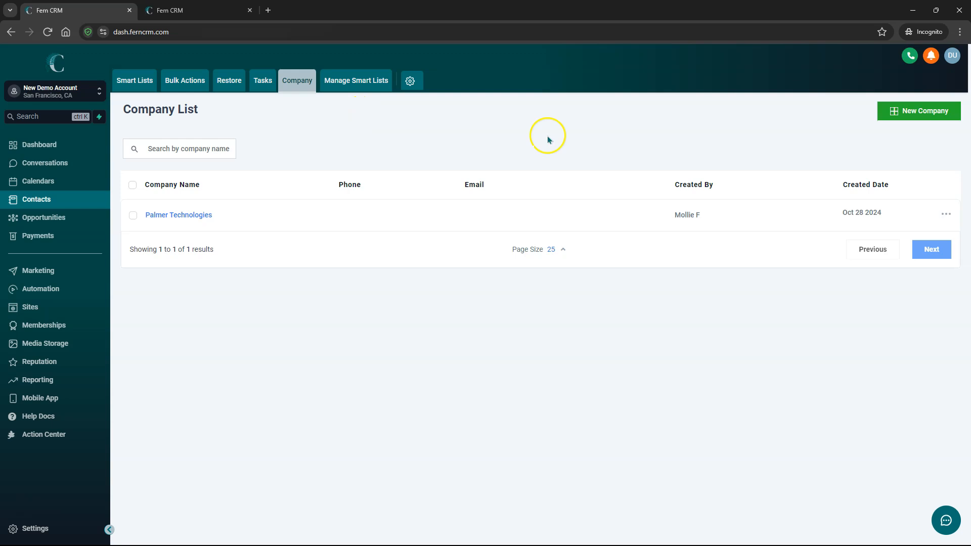
{"action": "left_click", "coordinate": [930, 114]}
{"action": "left_click", "coordinate": [439, 198]}
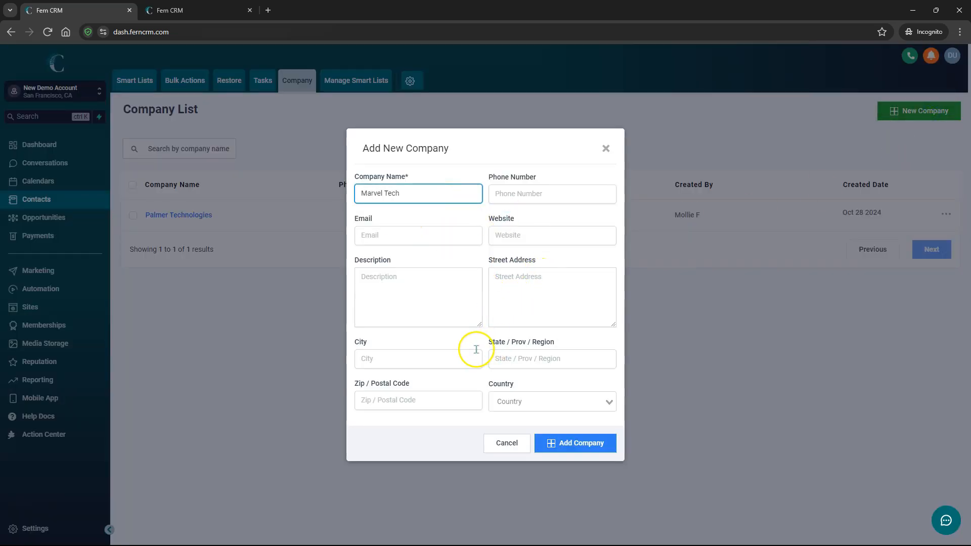
{"action": "left_click", "coordinate": [579, 447]}
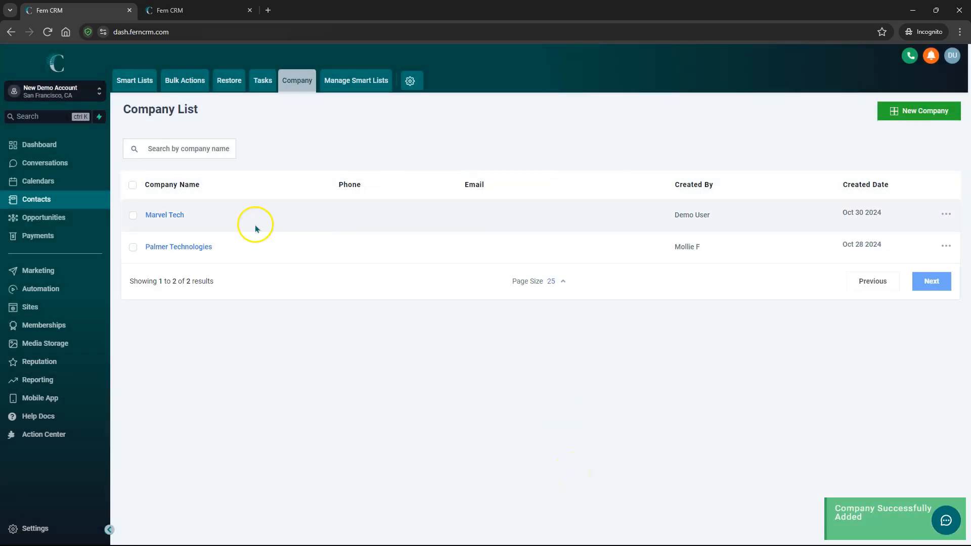
Associate the three Marvel superhero contacts with the Marvel Tech company
{"action": "left_click", "coordinate": [166, 216]}
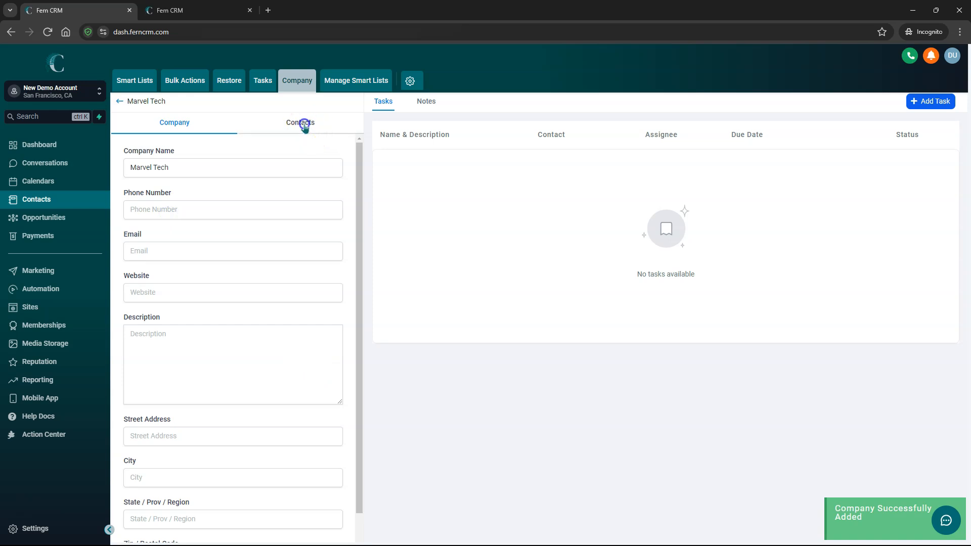
{"action": "left_click", "coordinate": [303, 124]}
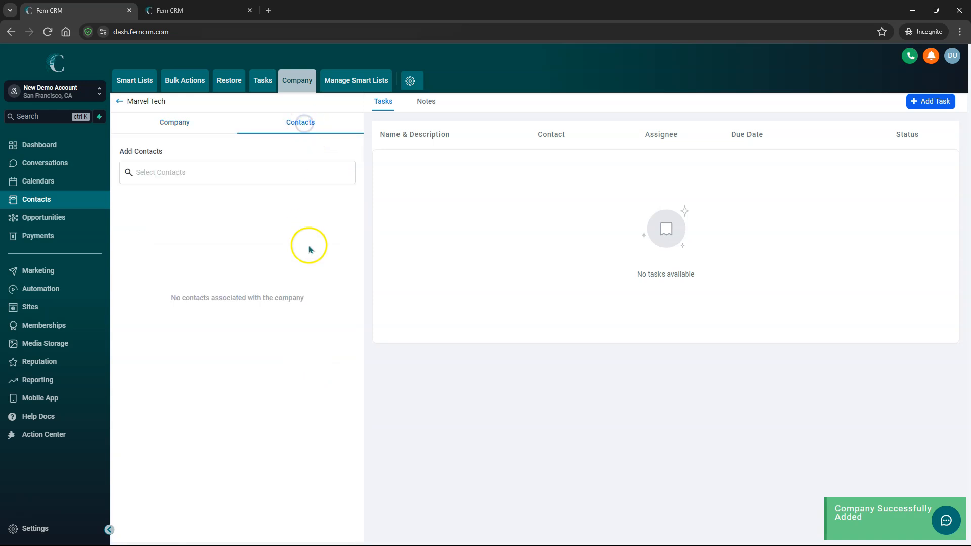
{"action": "left_click", "coordinate": [204, 177]}
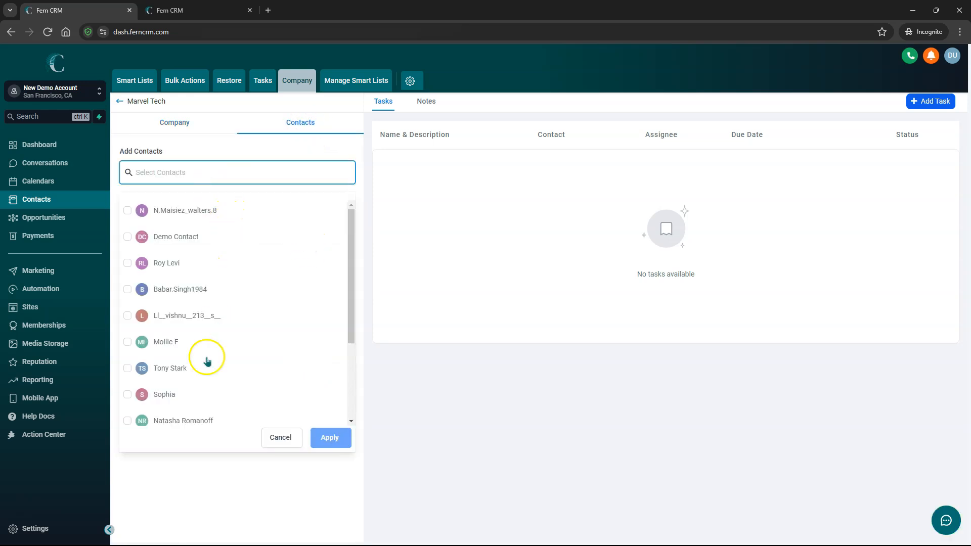
{"action": "left_click", "coordinate": [127, 368]}
{"action": "scroll", "coordinate": [174, 364], "scroll_direction": "down", "scroll_amount": 3}
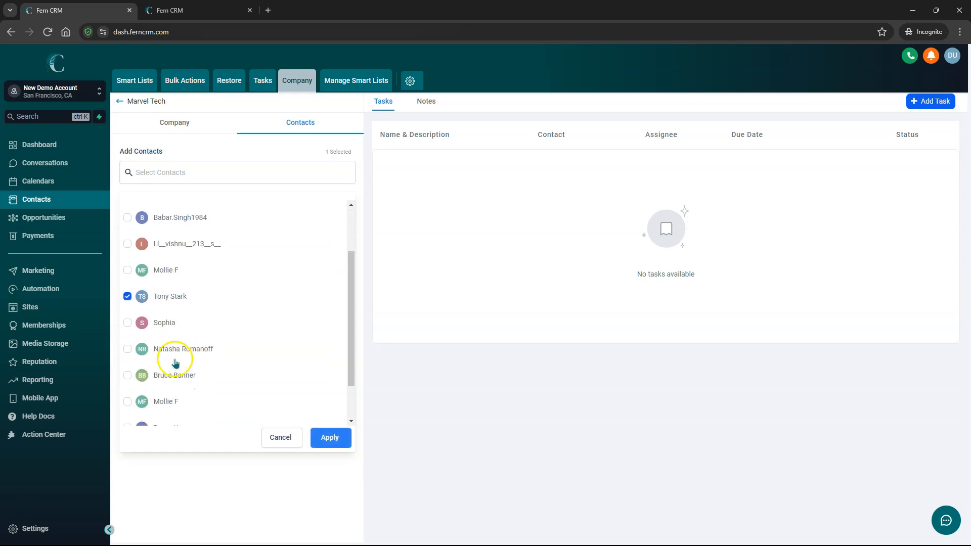
{"action": "left_click", "coordinate": [127, 297]}
{"action": "left_click", "coordinate": [128, 323]}
{"action": "left_click", "coordinate": [328, 438]}
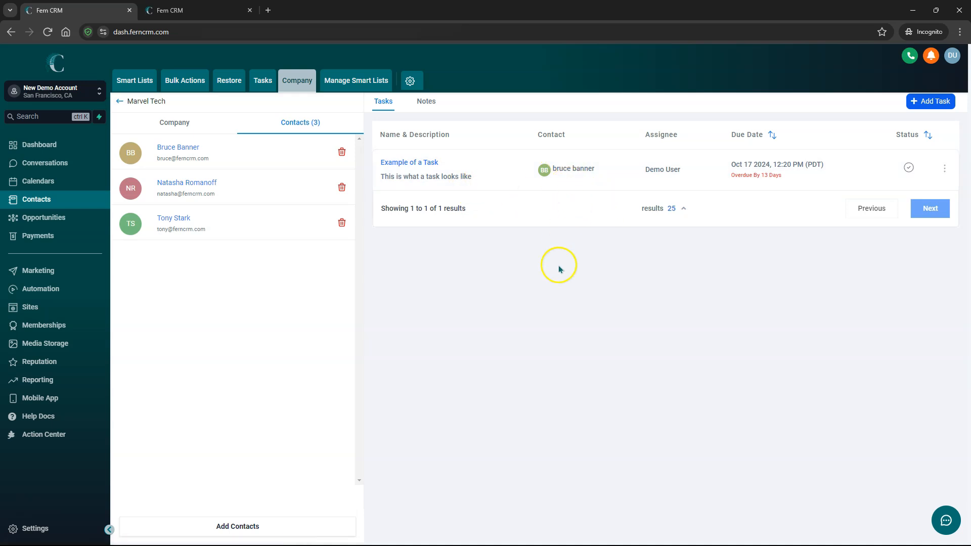
View the notes of the Marvel Tech company
{"action": "left_click", "coordinate": [428, 102]}
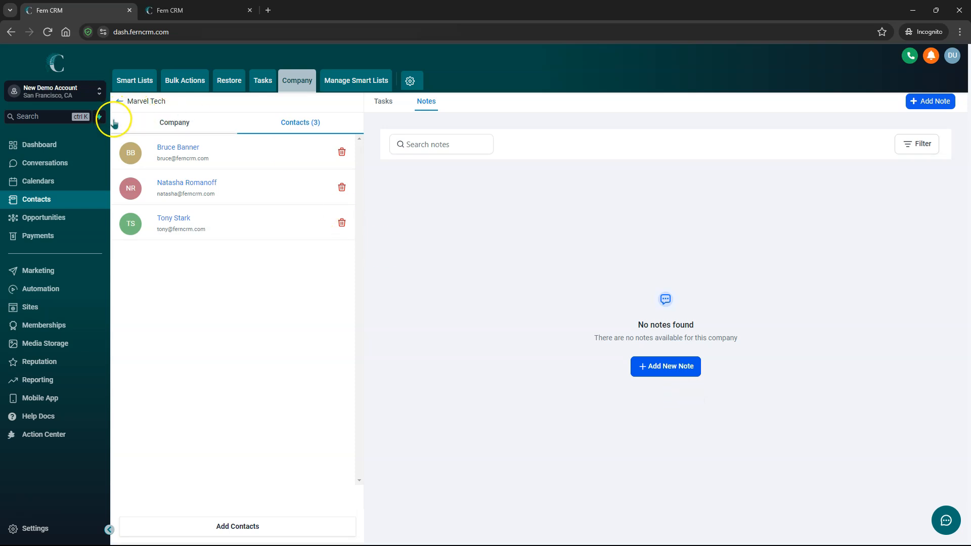
Start a new opportunity in the Podcast Guests pipeline with Iron Man's alter ego as the primary contact
{"action": "left_click", "coordinate": [44, 221]}
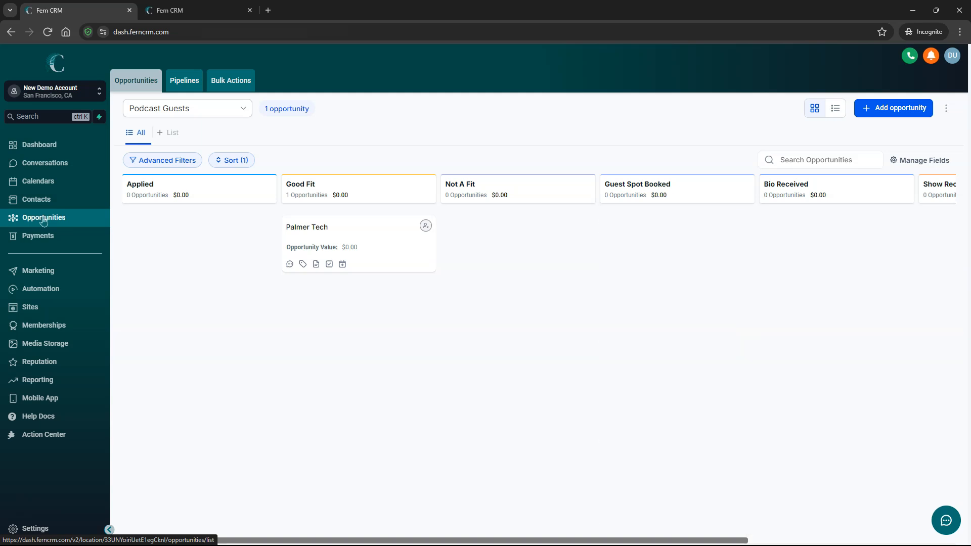
{"action": "left_click", "coordinate": [894, 109]}
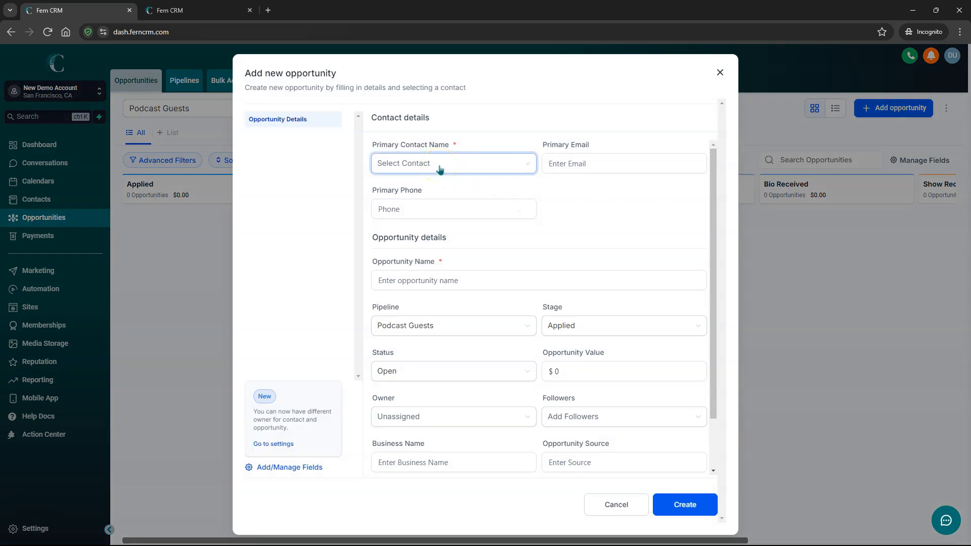
{"action": "left_click", "coordinate": [440, 169]}
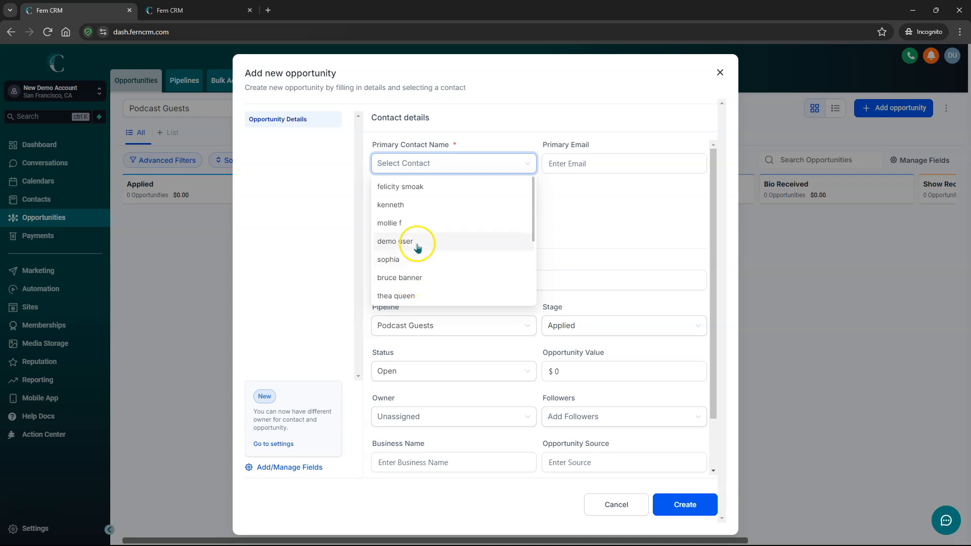
{"action": "scroll", "coordinate": [423, 250], "scroll_direction": "down", "scroll_amount": 2}
{"action": "left_click", "coordinate": [407, 231]}
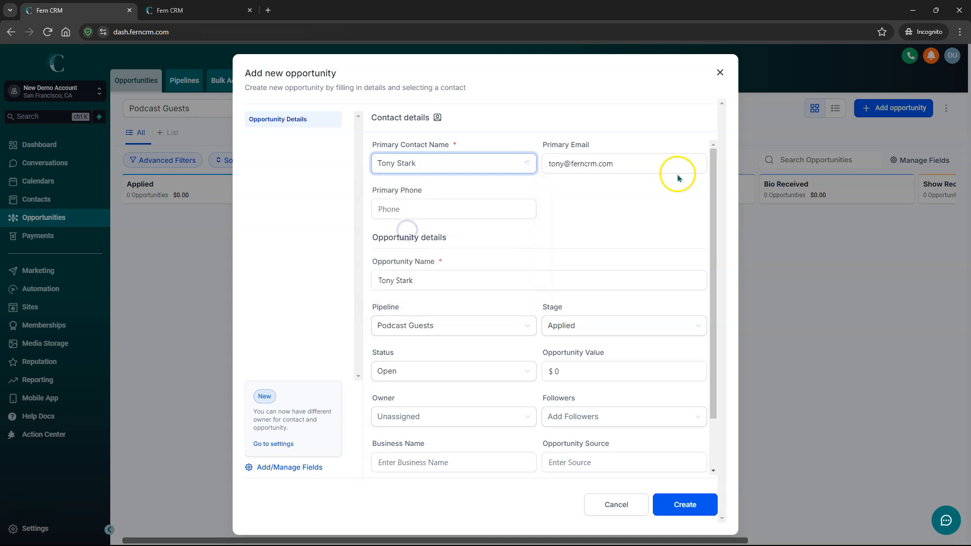
Name the new opportunity Marvel Tech and create it in the Applied stage with Open status
{"action": "left_click", "coordinate": [447, 279]}
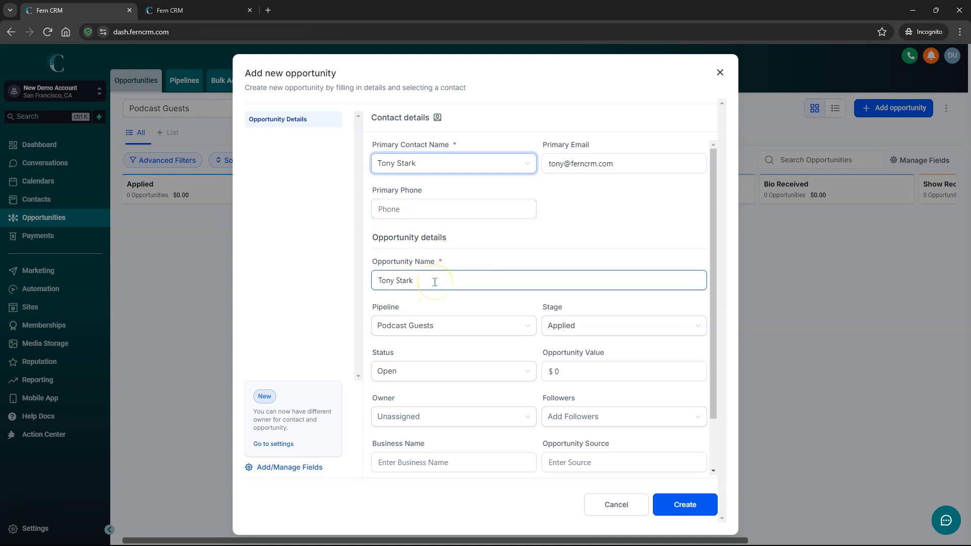
{"action": "triple_click", "coordinate": [434, 282]}
{"action": "type", "text": "Marvel Tech"}
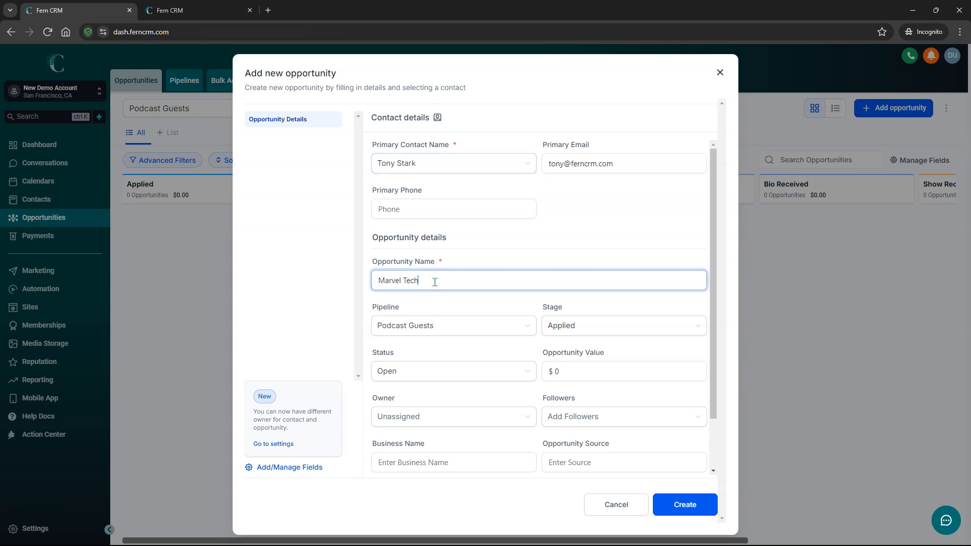
{"action": "scroll", "coordinate": [468, 310], "scroll_direction": "down", "scroll_amount": 2}
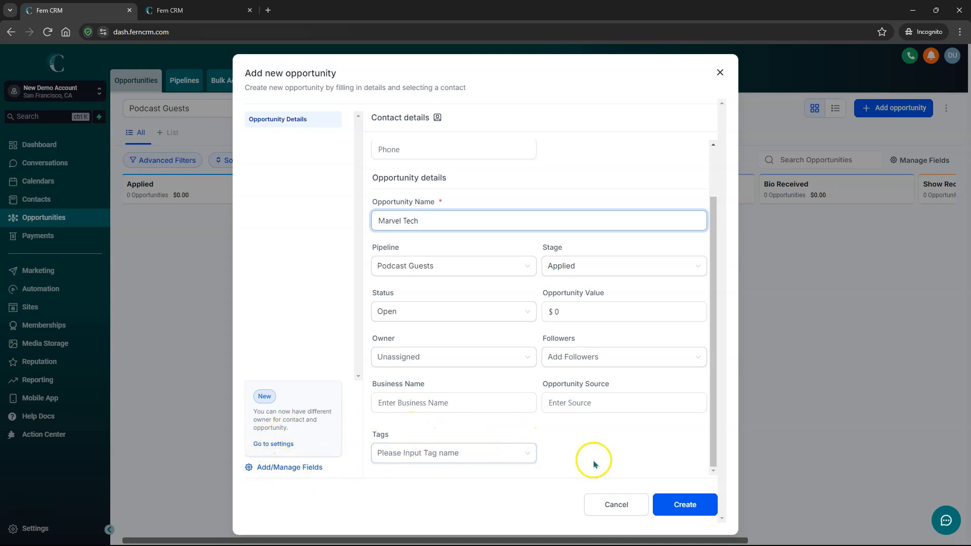
{"action": "scroll", "coordinate": [633, 373], "scroll_direction": "up", "scroll_amount": 2}
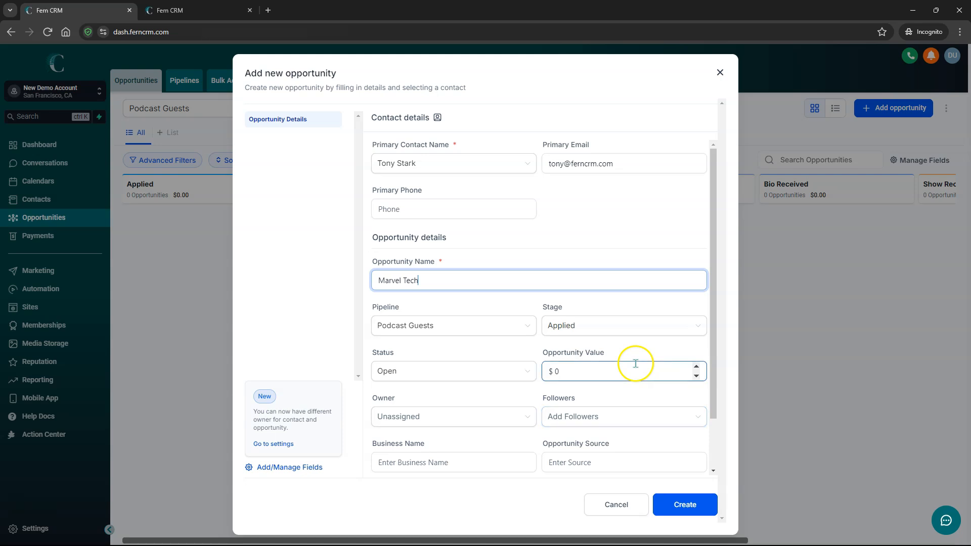
{"action": "left_click", "coordinate": [687, 507]}
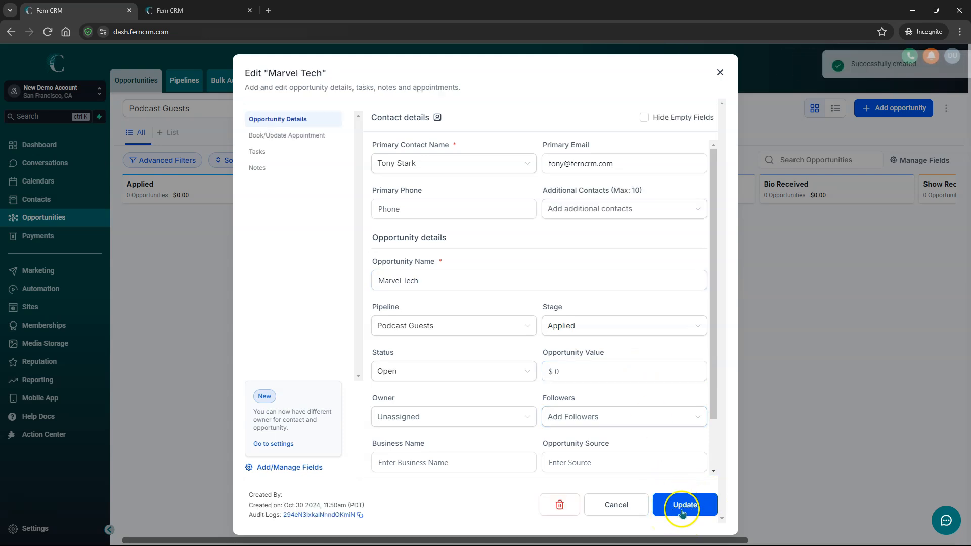
Save the other two Marvel superheroes as additional contacts on the Marvel Tech opportunity, and update it with its empty fields hidden
{"action": "left_click", "coordinate": [593, 203]}
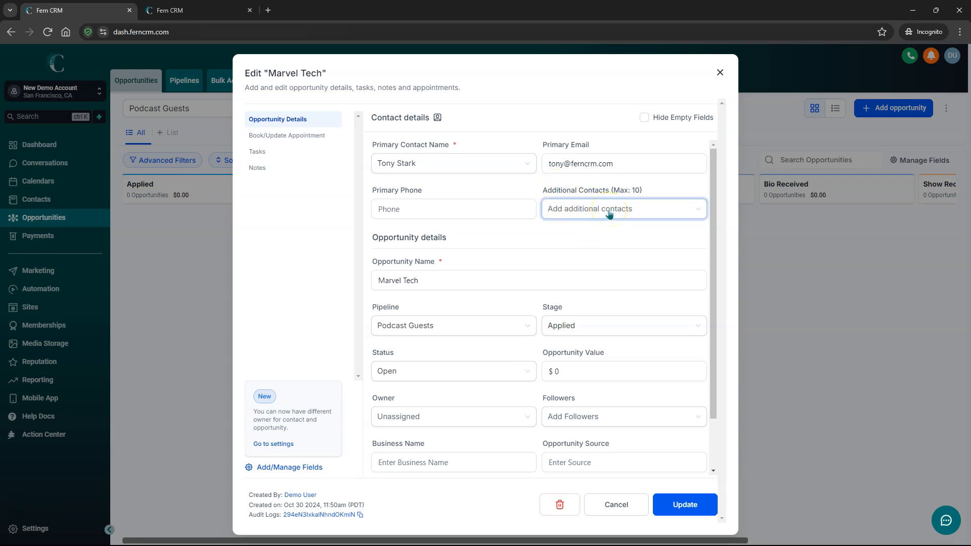
{"action": "left_click", "coordinate": [609, 215]}
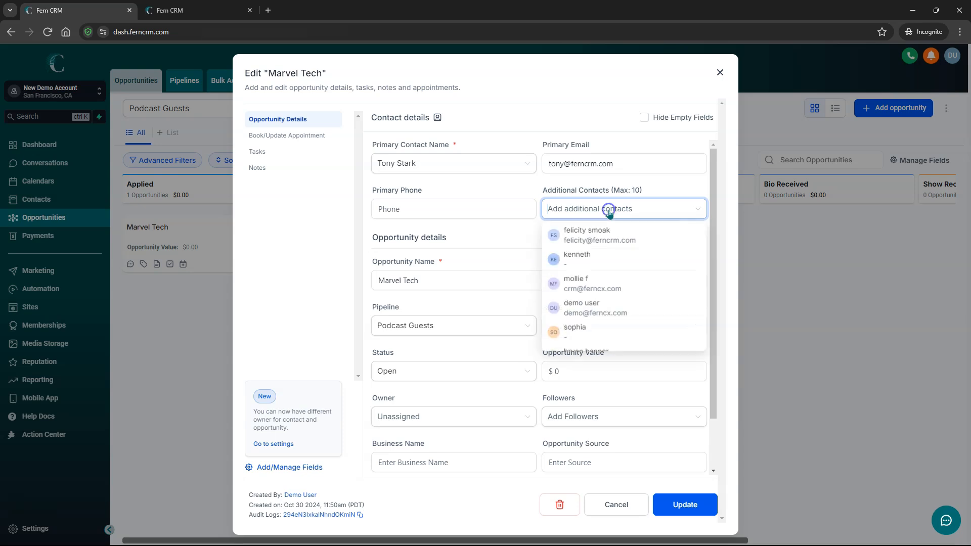
{"action": "scroll", "coordinate": [605, 273], "scroll_direction": "down", "scroll_amount": 2}
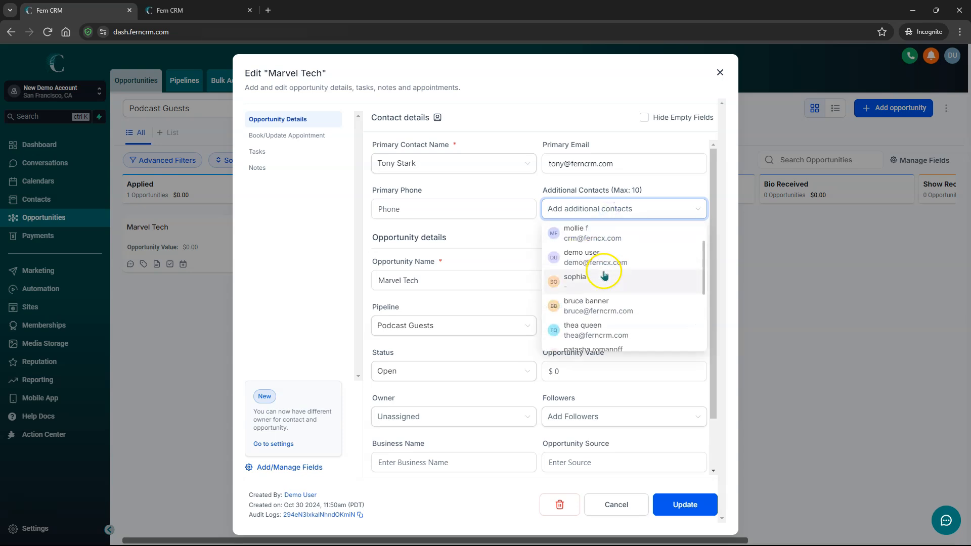
{"action": "left_click", "coordinate": [599, 306]}
{"action": "scroll", "coordinate": [636, 277], "scroll_direction": "down", "scroll_amount": 1}
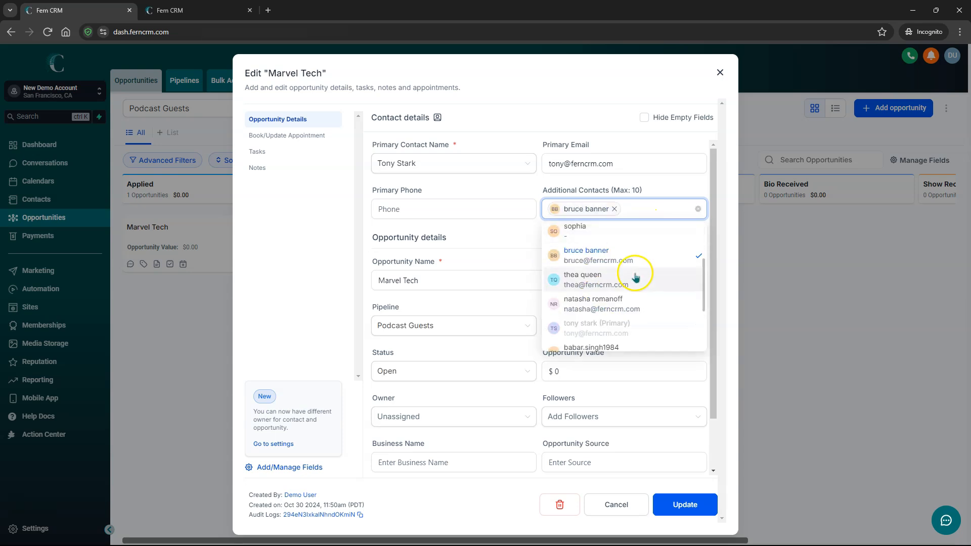
{"action": "left_click", "coordinate": [622, 309]}
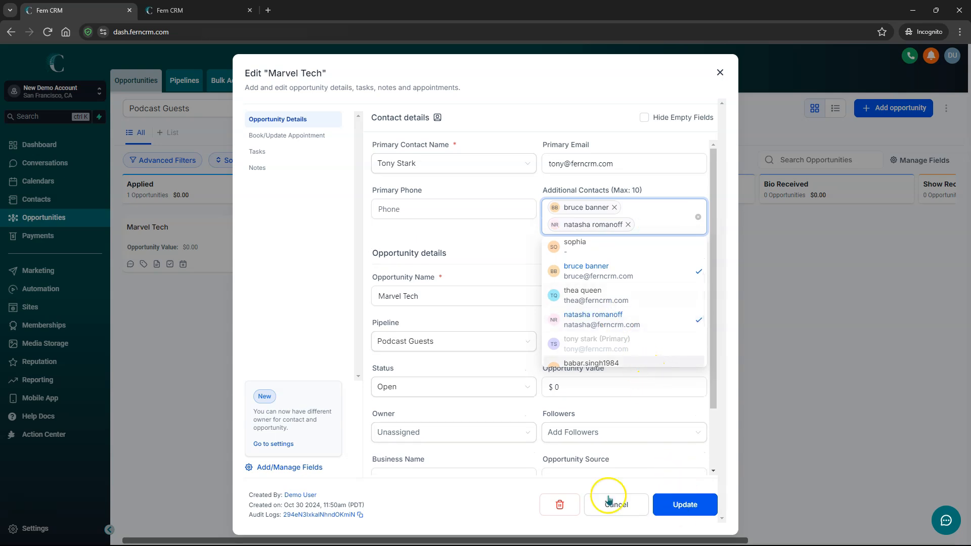
{"action": "left_click", "coordinate": [680, 504]}
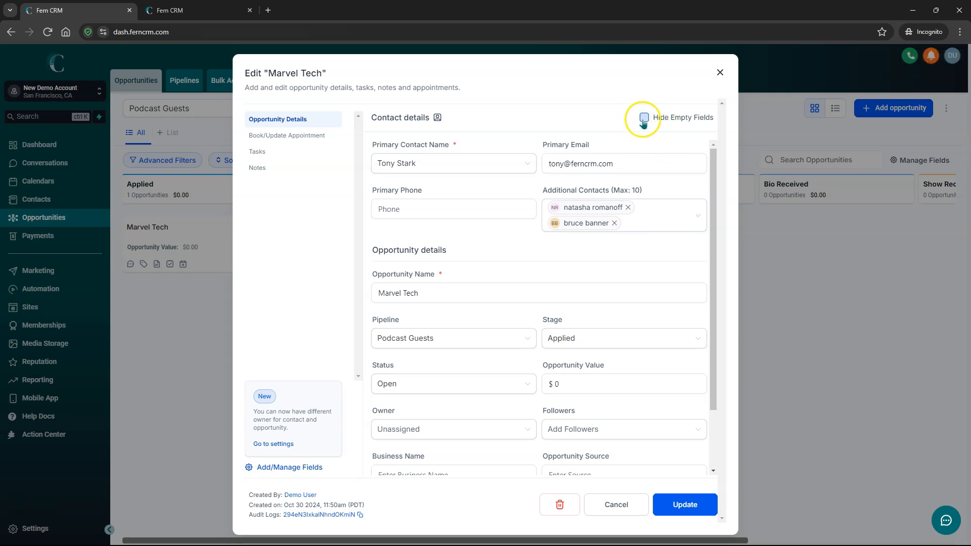
{"action": "left_click", "coordinate": [645, 119]}
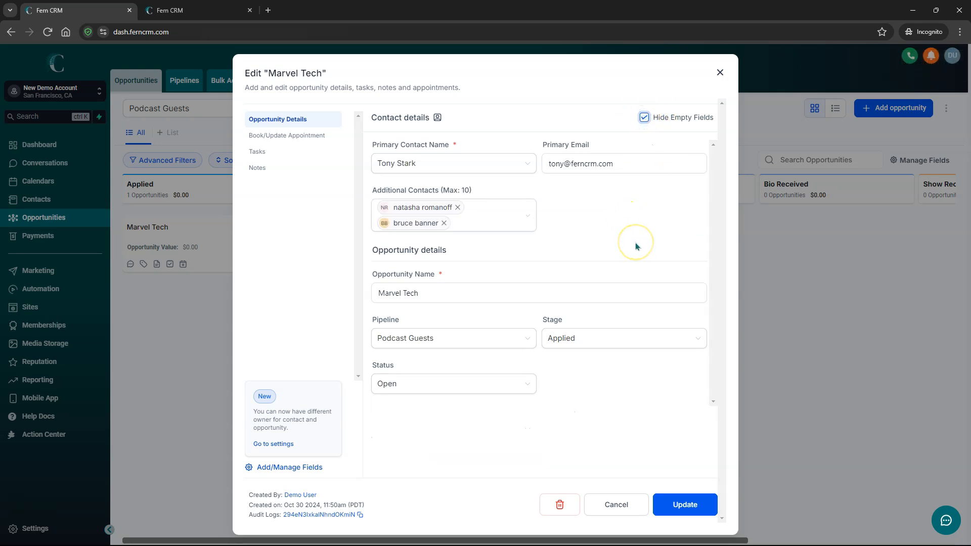
{"action": "left_click", "coordinate": [687, 502]}
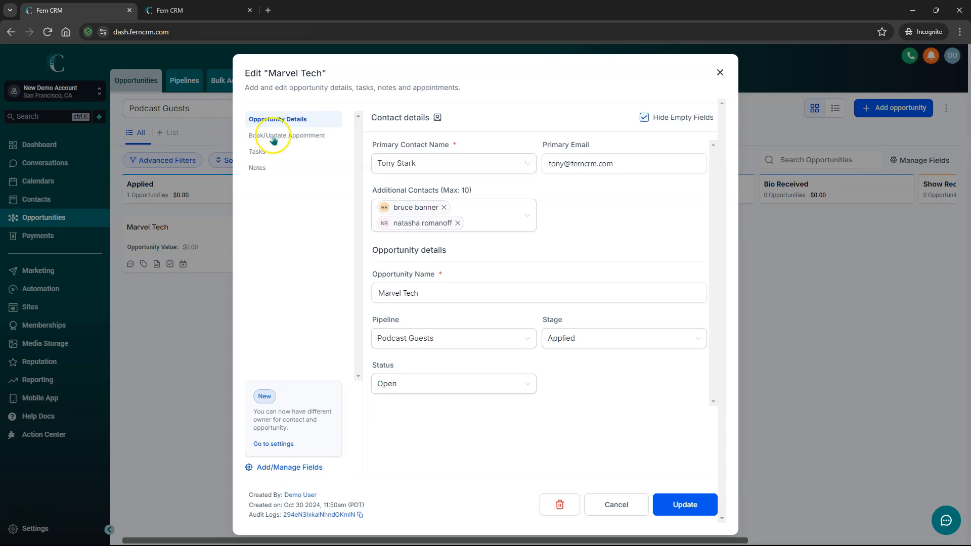
View the Marvel Tech opportunity's task, note and appointment sections, and cancel out of the details
{"action": "left_click", "coordinate": [259, 152]}
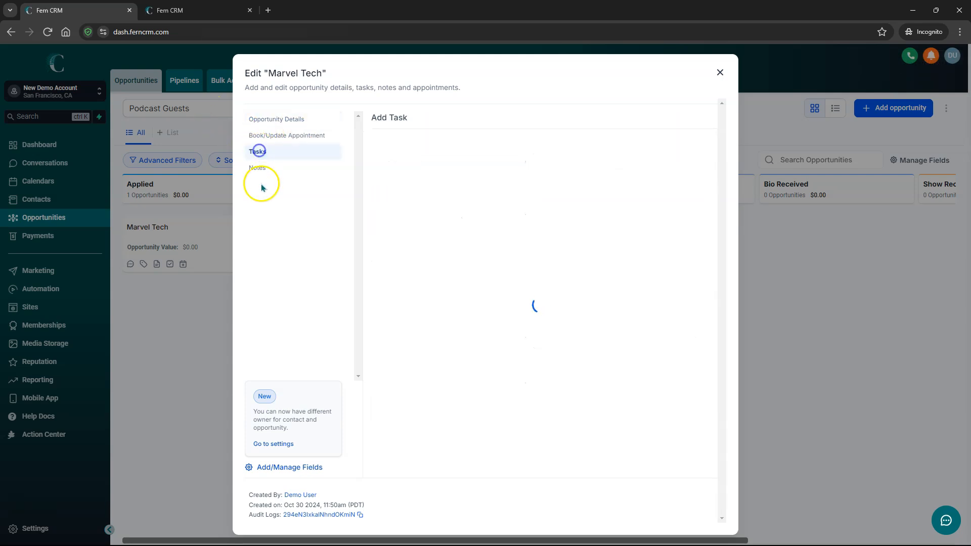
{"action": "left_click", "coordinate": [259, 169]}
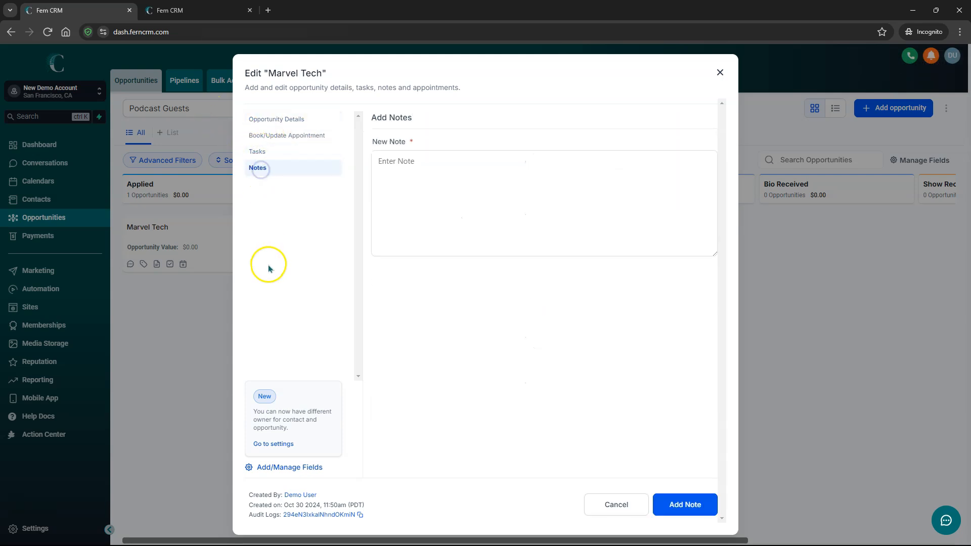
{"action": "left_click", "coordinate": [284, 138]}
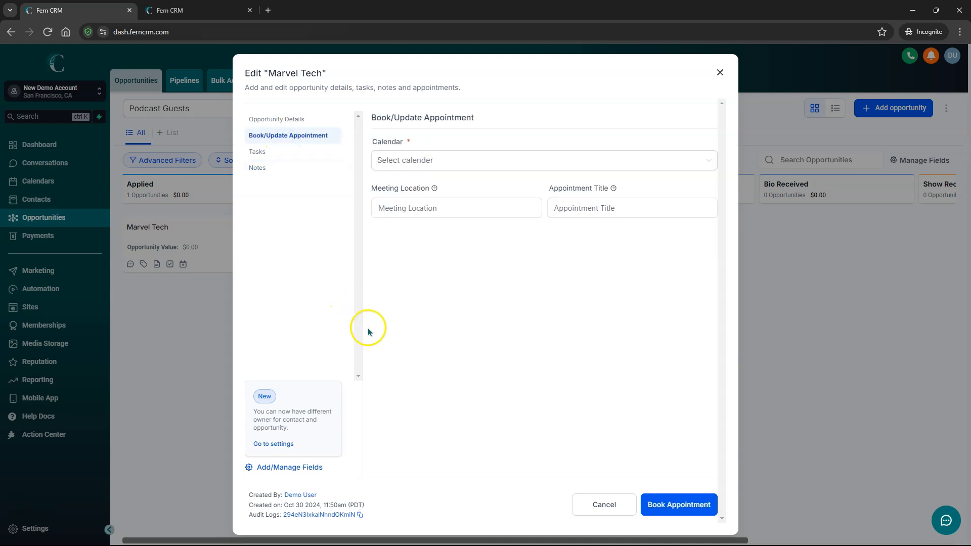
{"action": "left_click", "coordinate": [610, 505]}
Move the Marvel Tech opportunity to the Guest Spot Booked stage, and view its task form and associated contacts
{"action": "left_click_drag", "start_coordinate": [213, 232], "coordinate": [673, 264]}
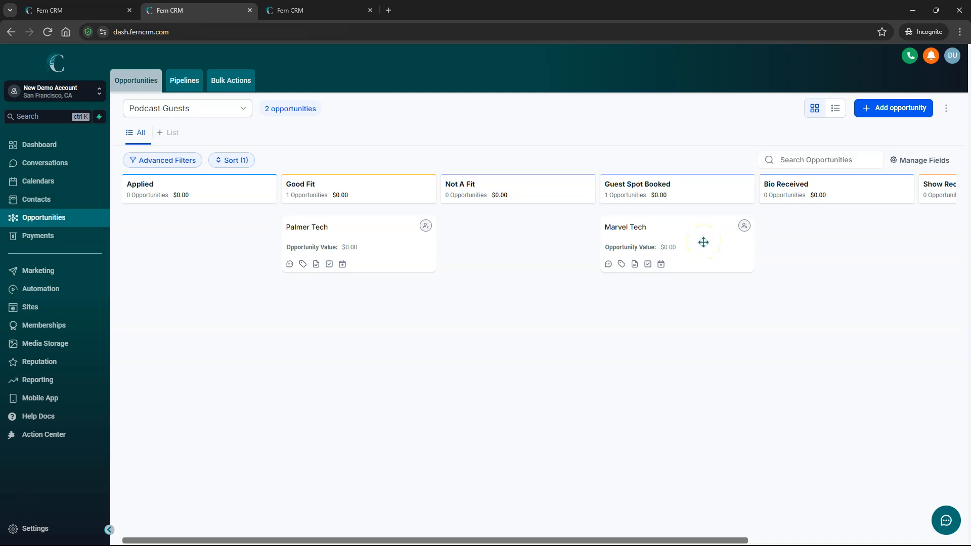
{"action": "left_click", "coordinate": [703, 242]}
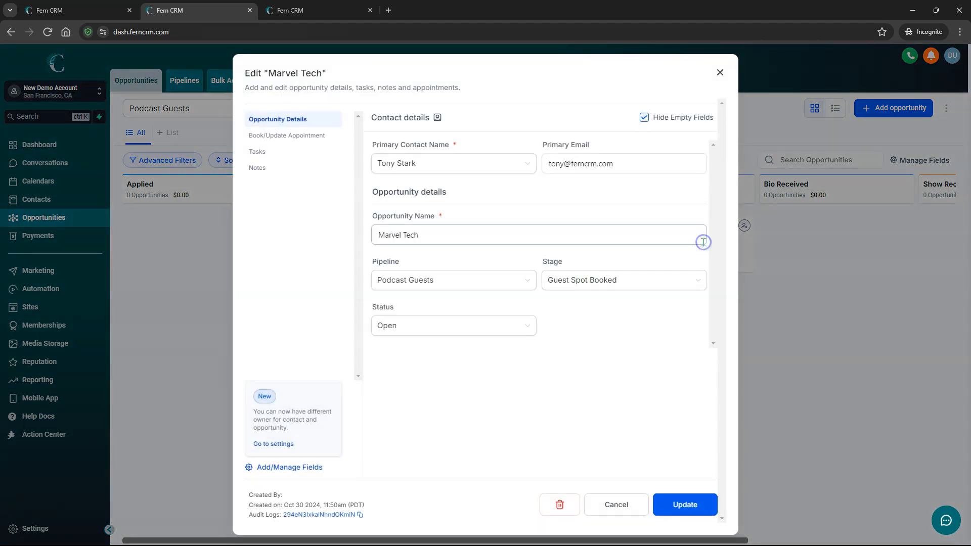
{"action": "left_click", "coordinate": [258, 155]}
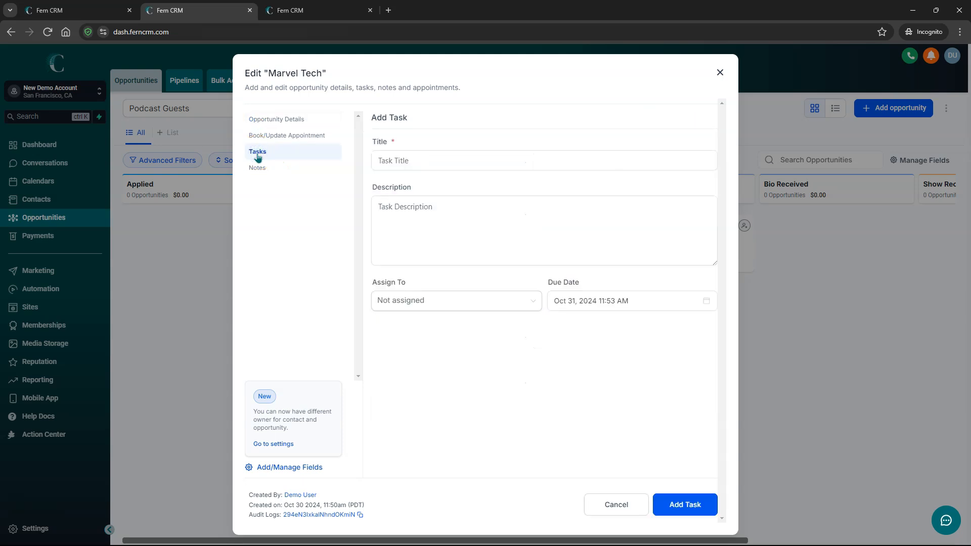
{"action": "left_click", "coordinate": [260, 120]}
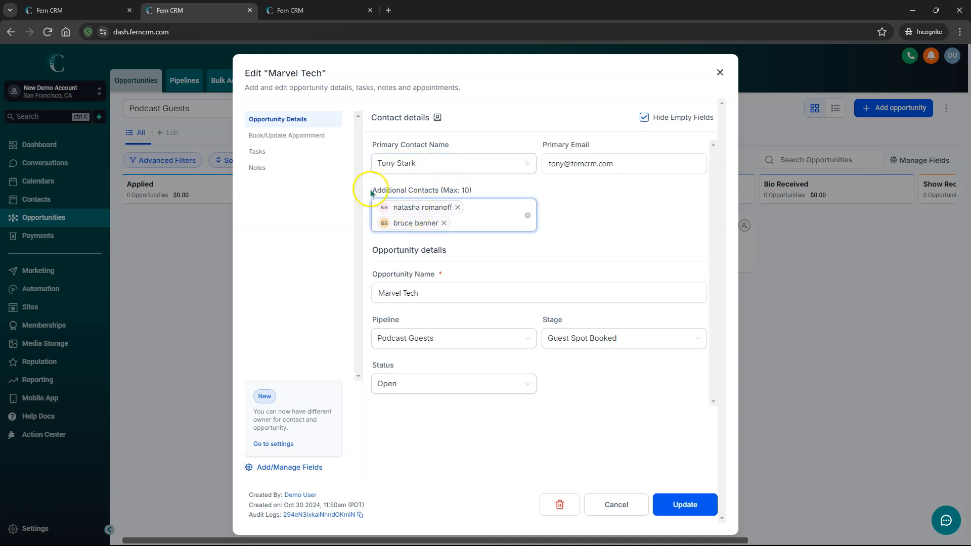
{"action": "left_click", "coordinate": [615, 508]}
Draft a task on the Black Widow contact, titled as getting her correct bio info and described as "Get the bio info for the podcast page"
{"action": "left_click", "coordinate": [39, 201]}
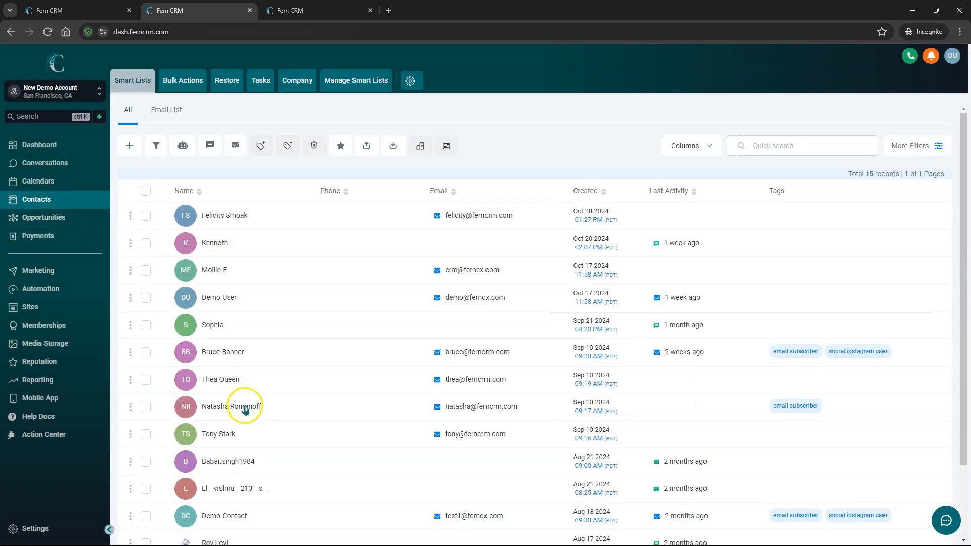
{"action": "left_click", "coordinate": [245, 408]}
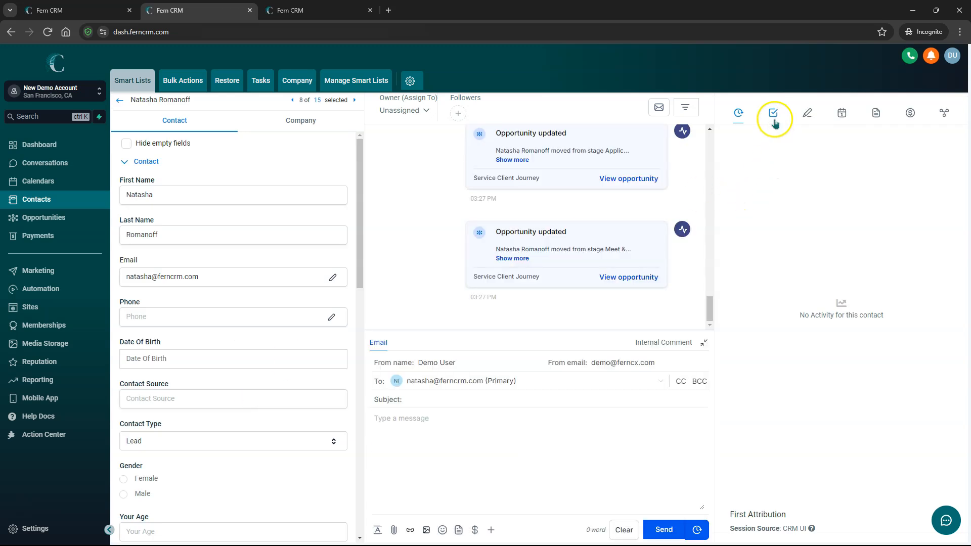
{"action": "left_click", "coordinate": [773, 115]}
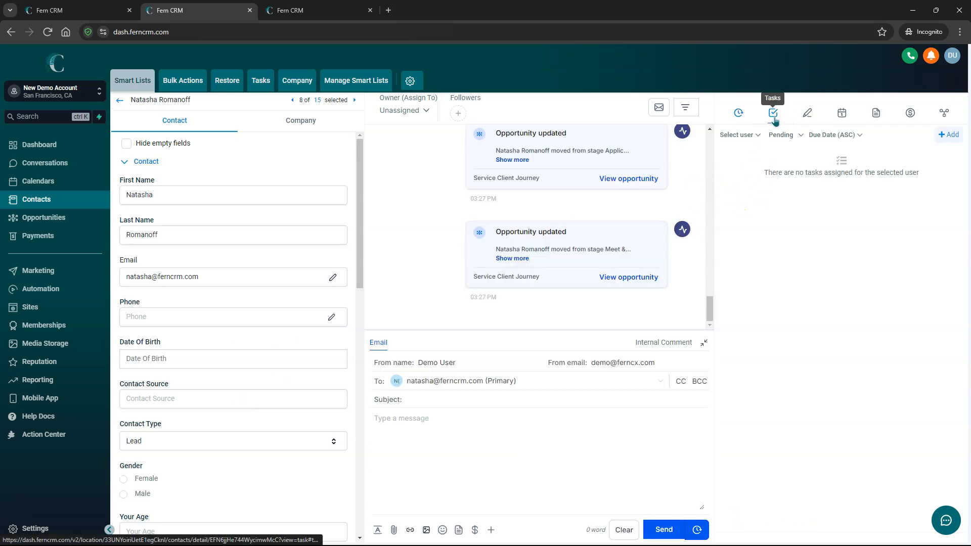
{"action": "left_click", "coordinate": [948, 133]}
{"action": "left_click", "coordinate": [468, 158]}
{"action": "type", "text": "Ge"}
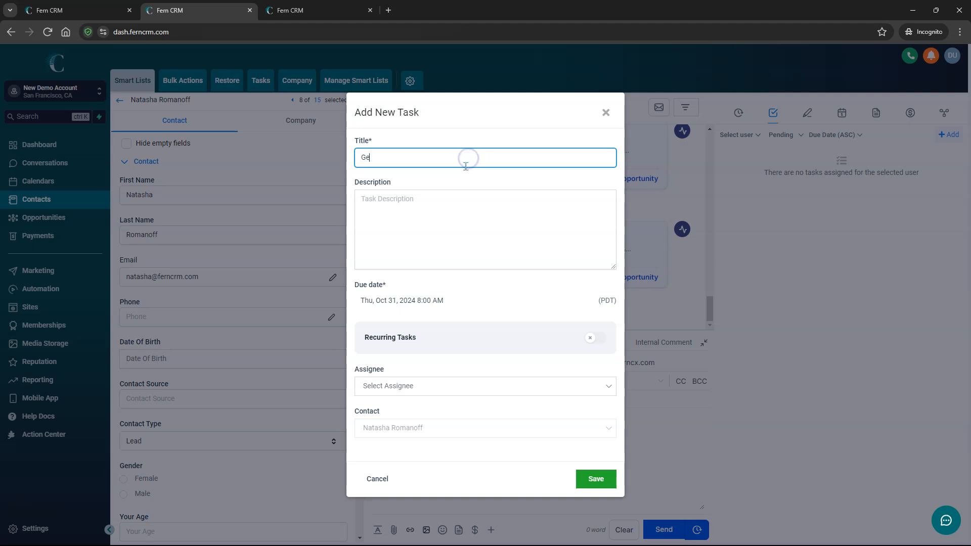
{"action": "left_click", "coordinate": [410, 200]}
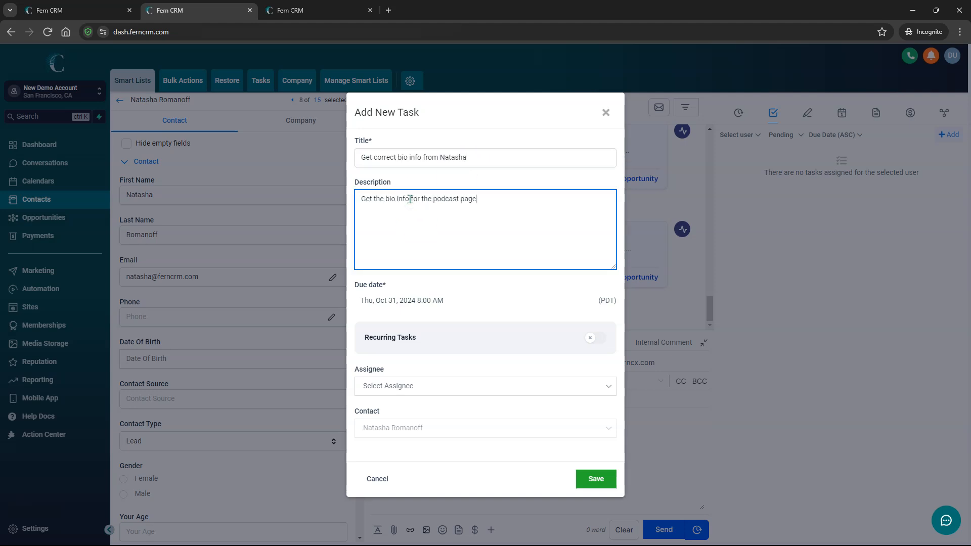
Assign the task to Demo User, set its due date to Nov 13, 2024 8:00 AM, and save it
{"action": "left_click", "coordinate": [455, 387]}
{"action": "left_click", "coordinate": [390, 358]}
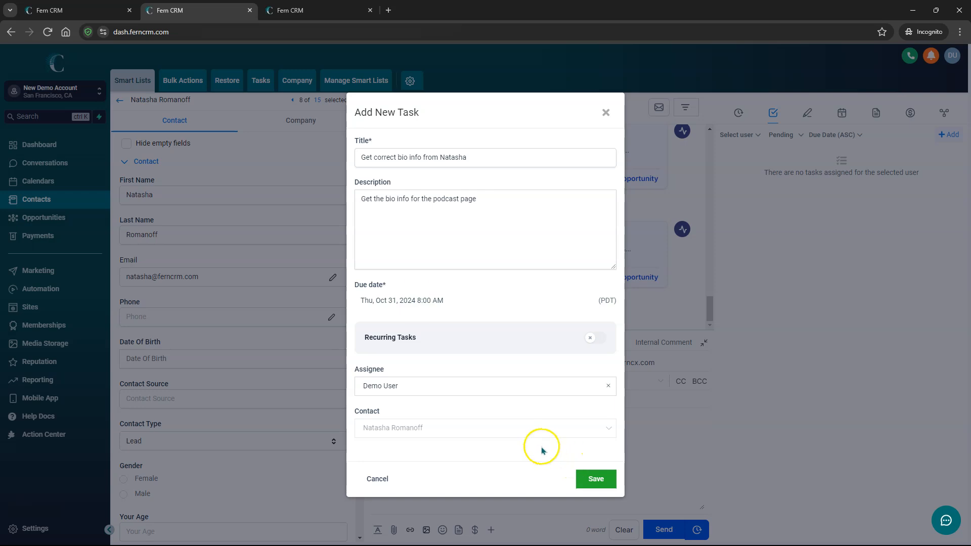
{"action": "left_click", "coordinate": [429, 302]}
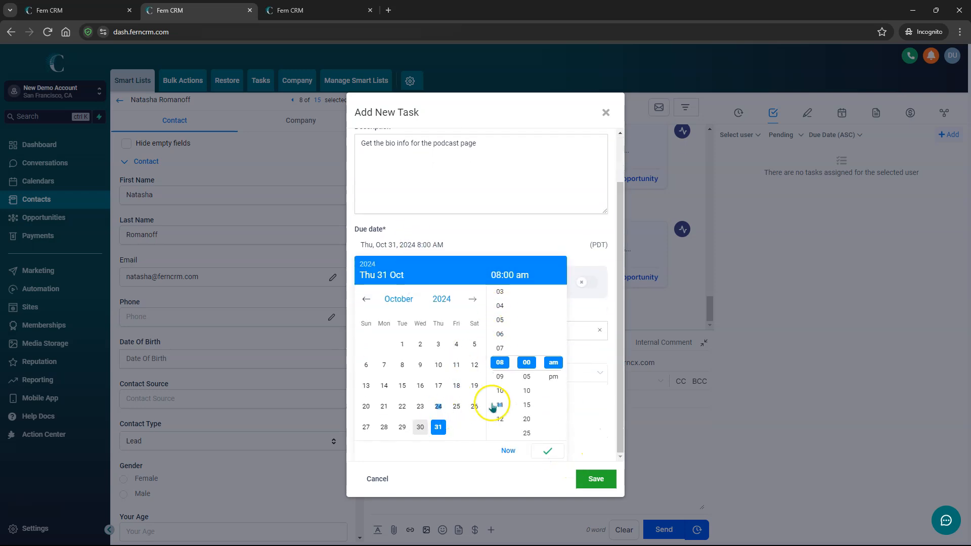
{"action": "left_click", "coordinate": [472, 299]}
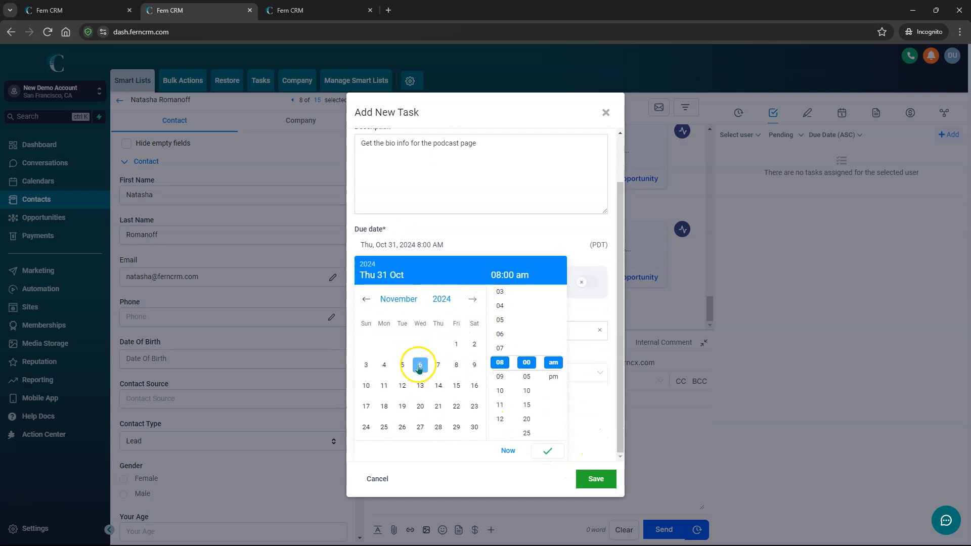
{"action": "left_click", "coordinate": [420, 386]}
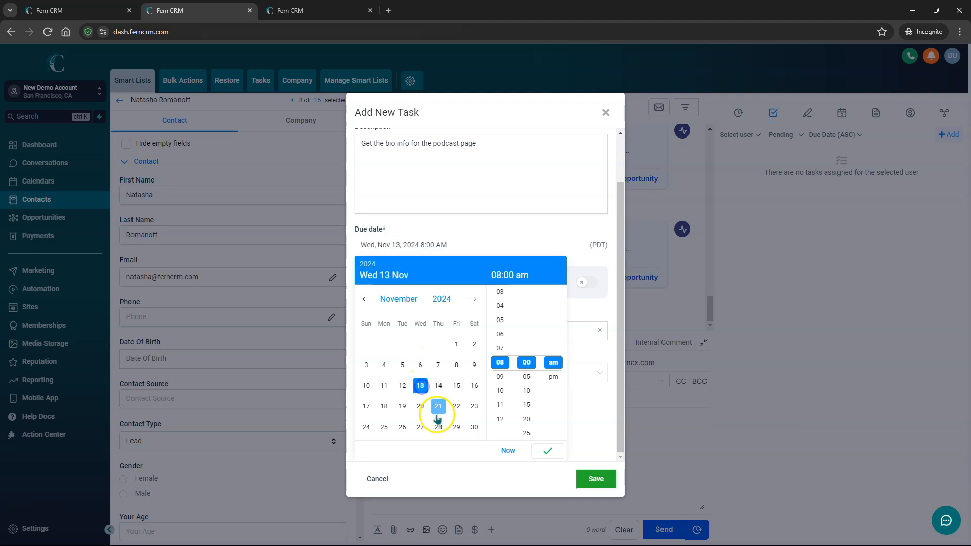
{"action": "left_click", "coordinate": [553, 451]}
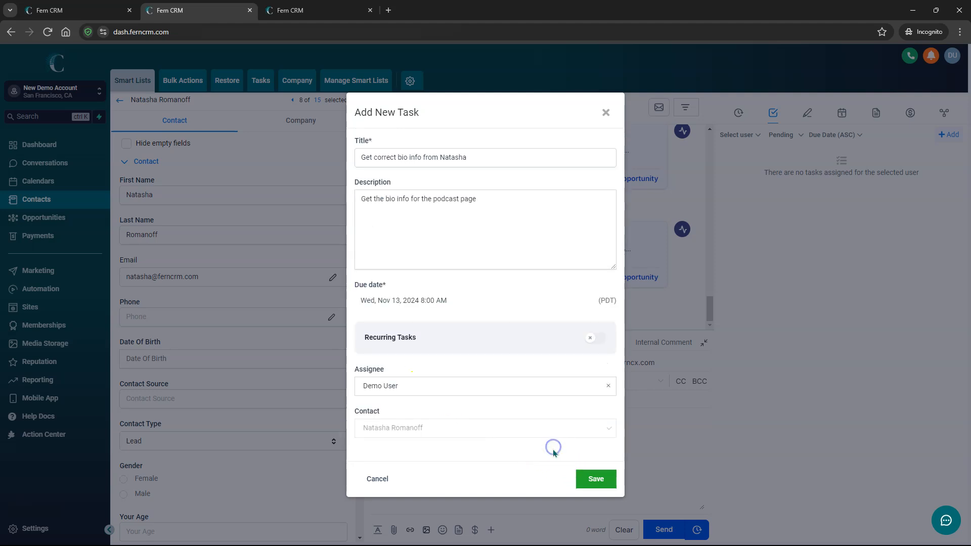
{"action": "left_click", "coordinate": [602, 479]}
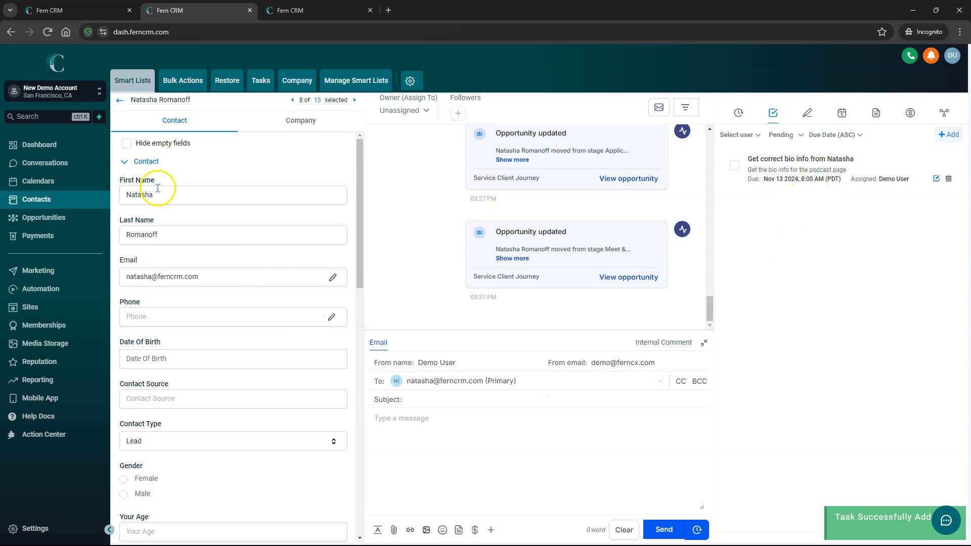
Open the Marvel Tech company record and mark its "Example of a Task" task as complete
{"action": "left_click", "coordinate": [297, 81]}
{"action": "left_click", "coordinate": [167, 215]}
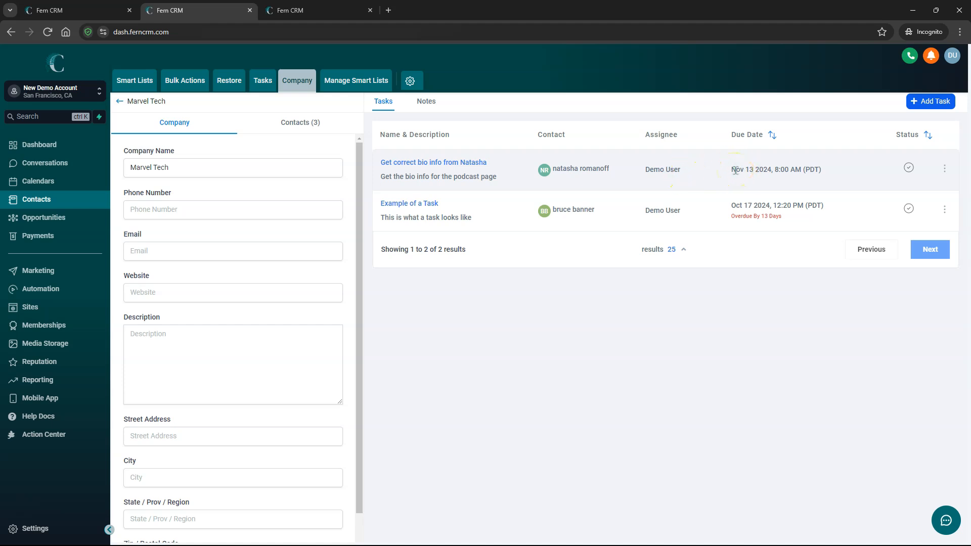
{"action": "left_click", "coordinate": [909, 210]}
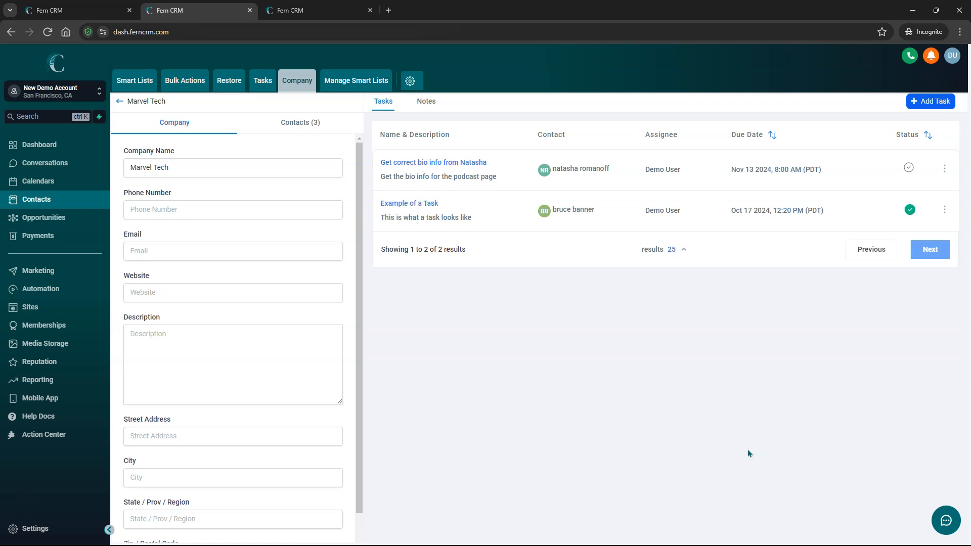
{"action": "left_click", "coordinate": [447, 167]}
{"action": "left_click", "coordinate": [257, 233]}
Create and save a contact standing in for Black Widow, with her possessive first name and the last name "Replacement"
{"action": "left_click", "coordinate": [133, 80]}
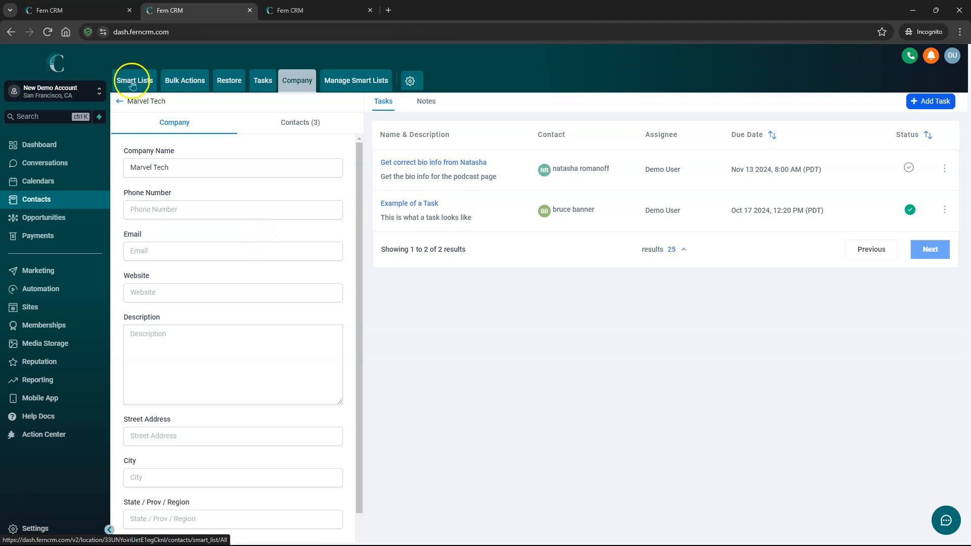
{"action": "left_click", "coordinate": [157, 158]}
{"action": "left_click", "coordinate": [232, 196]}
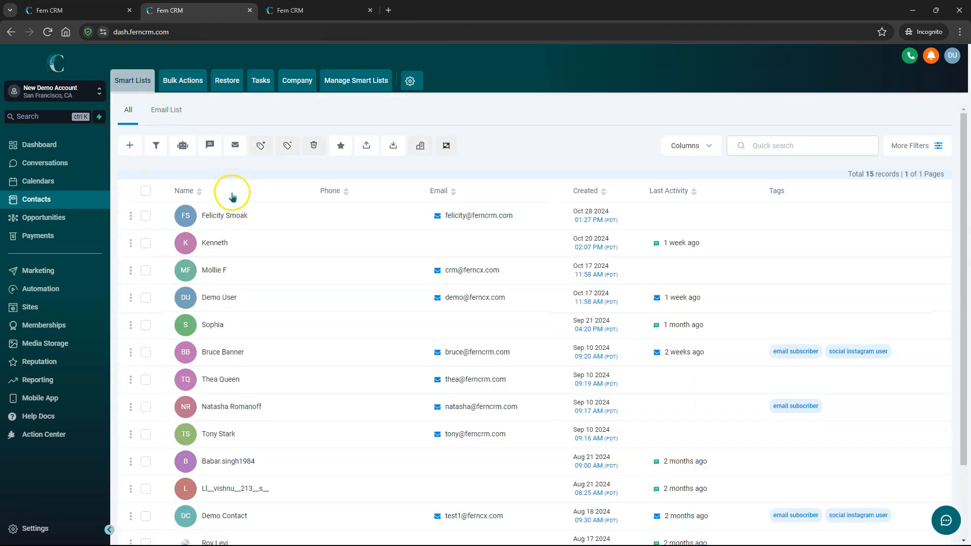
{"action": "left_click", "coordinate": [130, 145]}
{"action": "left_click", "coordinate": [354, 234]}
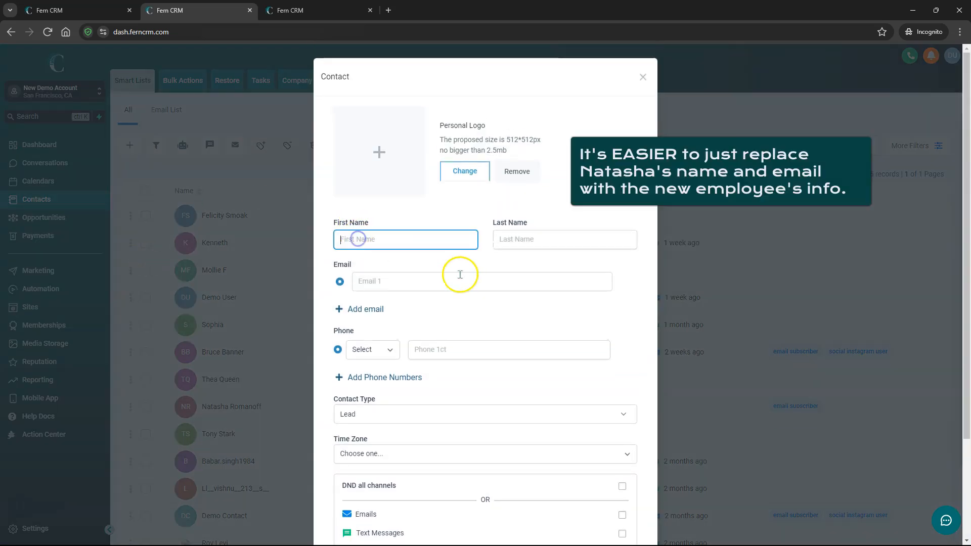
{"action": "type", "text": "Natasha's"}
{"action": "key", "text": "Tab"}
{"action": "type", "text": "Replacement"}
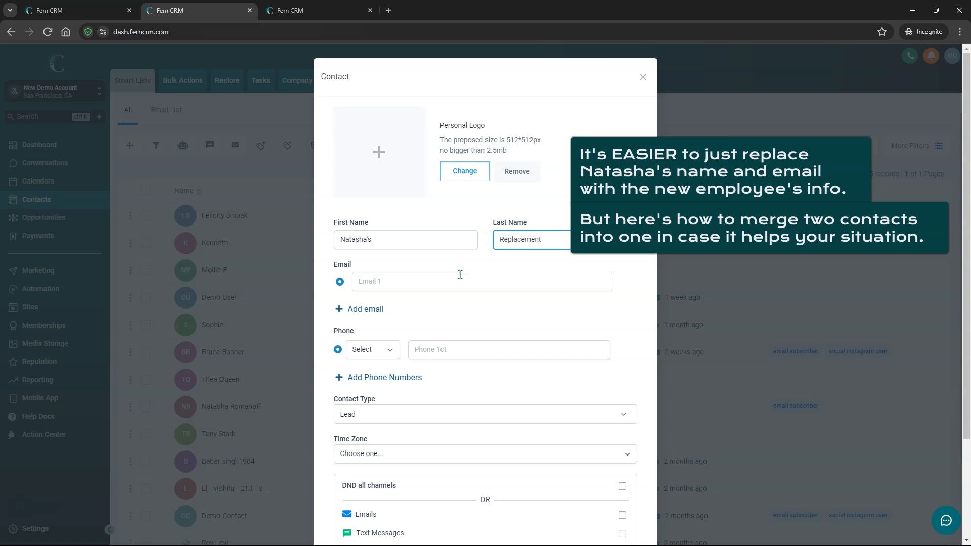
{"action": "key", "text": "Tab"}
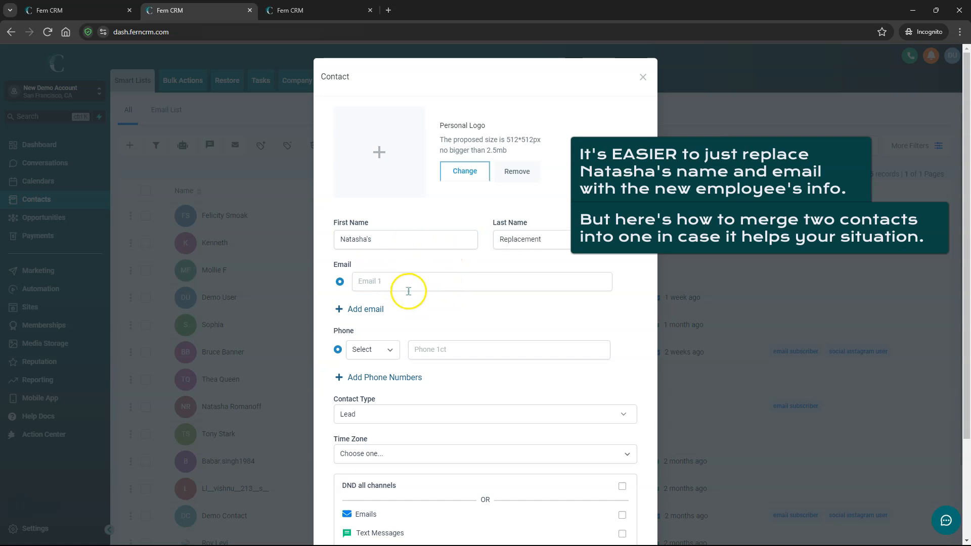
{"action": "scroll", "coordinate": [441, 334], "scroll_direction": "down", "scroll_amount": 3}
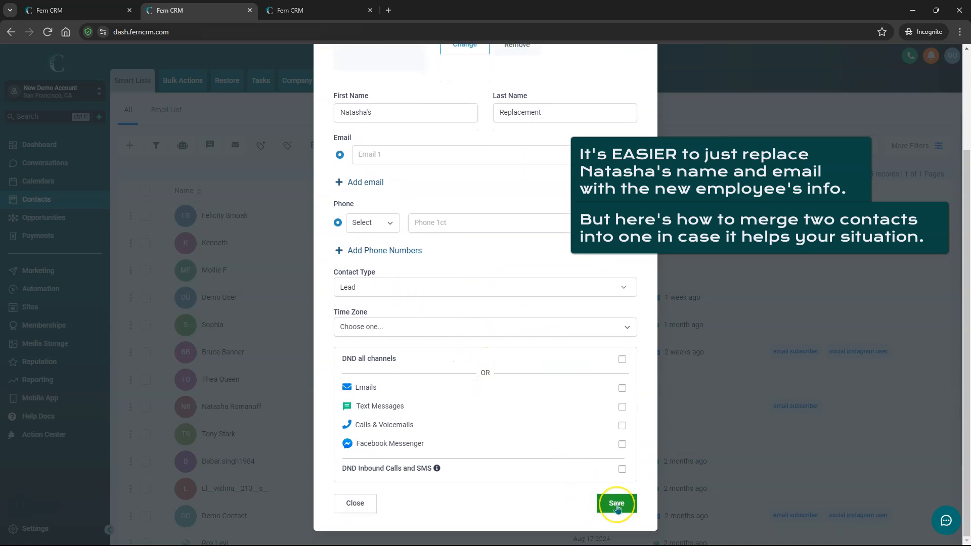
{"action": "left_click", "coordinate": [616, 504]}
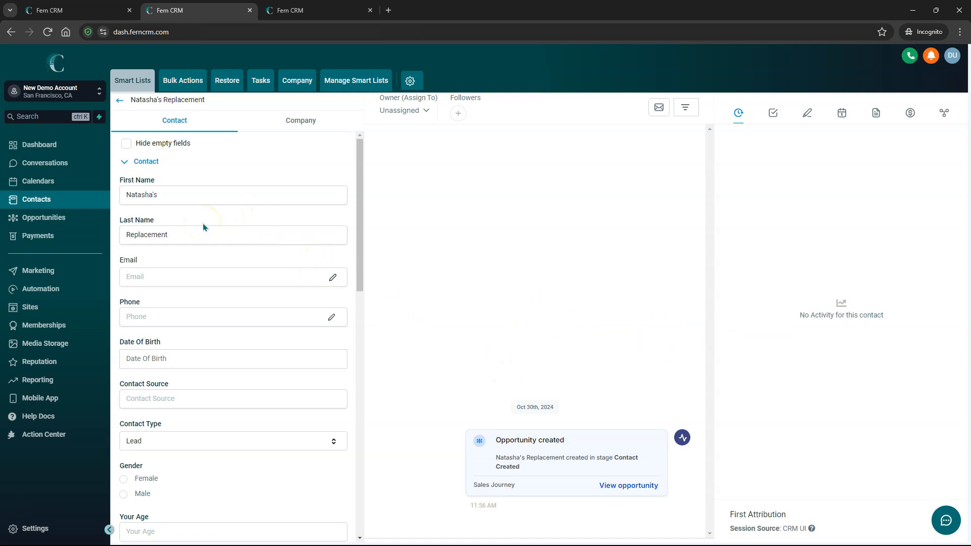
Select the Black Widow contact and her replacement in the contact list, and start merging them
{"action": "left_click", "coordinate": [132, 81]}
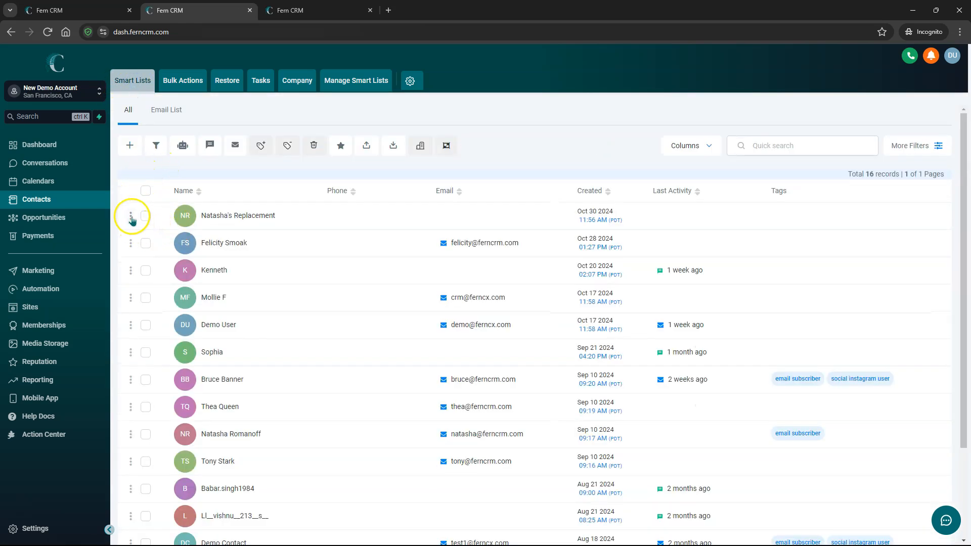
{"action": "left_click", "coordinate": [144, 217]}
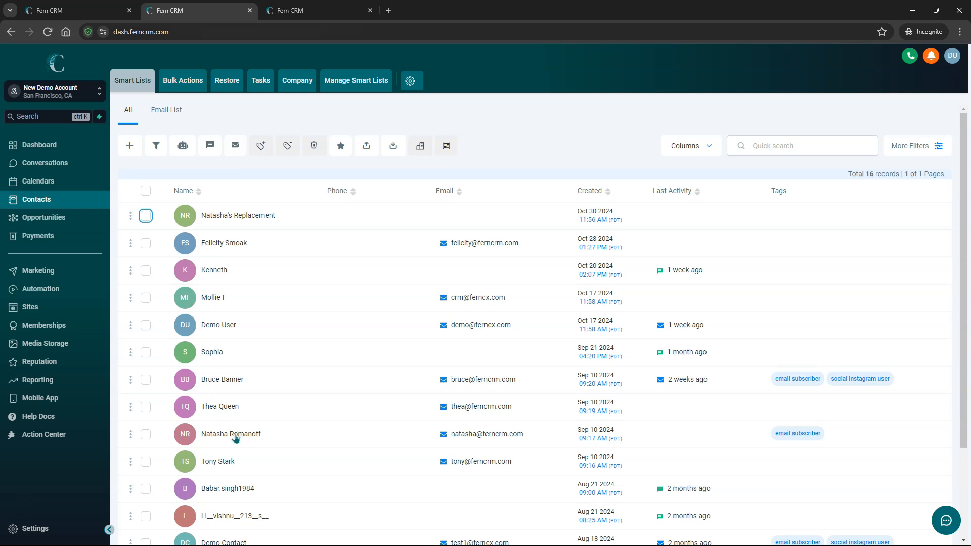
{"action": "left_click", "coordinate": [146, 435]}
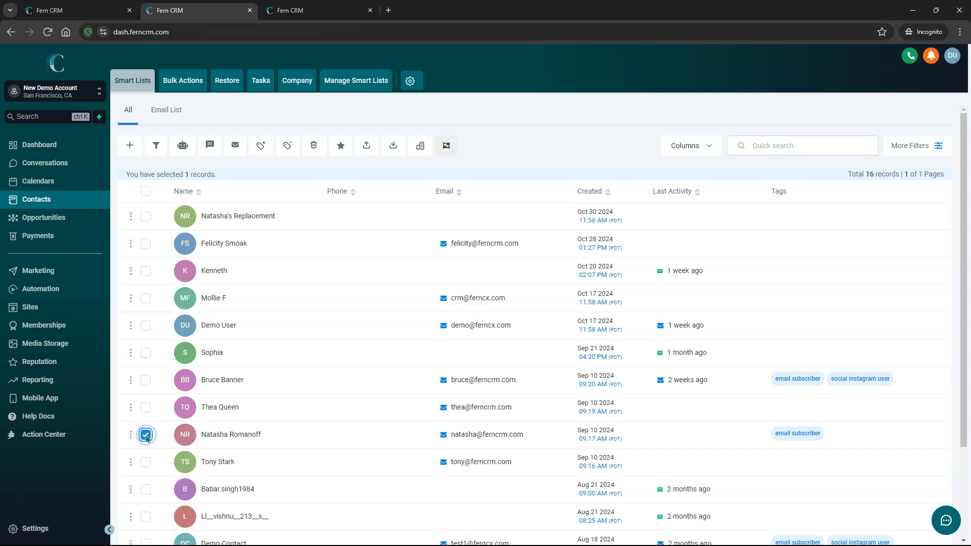
{"action": "left_click", "coordinate": [146, 217]}
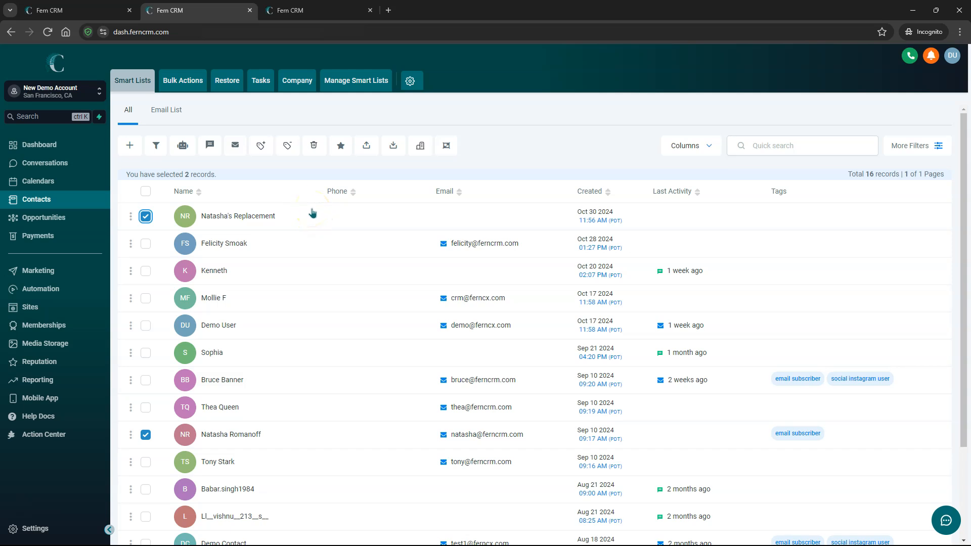
{"action": "left_click", "coordinate": [446, 146]}
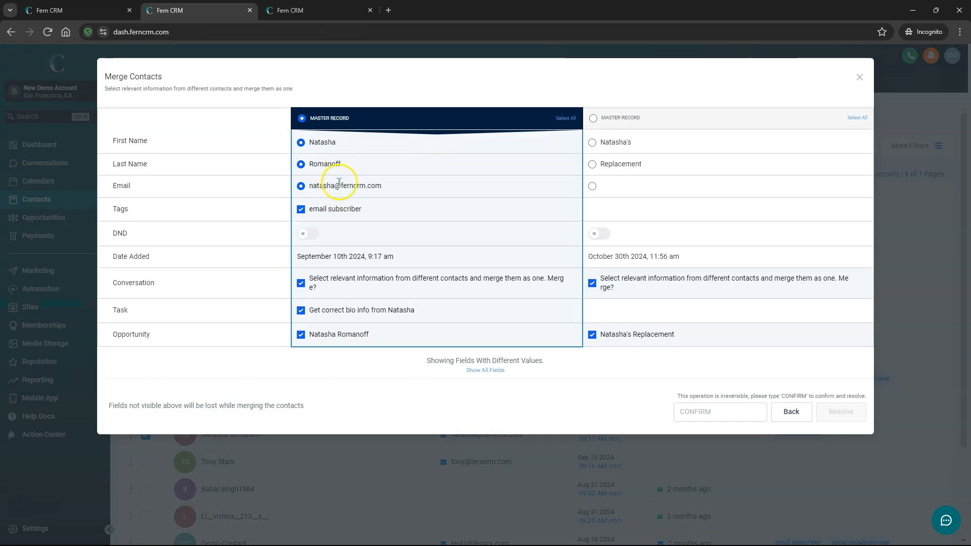
Keep the replacement's first name, last name and blank email for the merged record, enter CONFIRM, and resolve the merge
{"action": "left_click", "coordinate": [592, 142]}
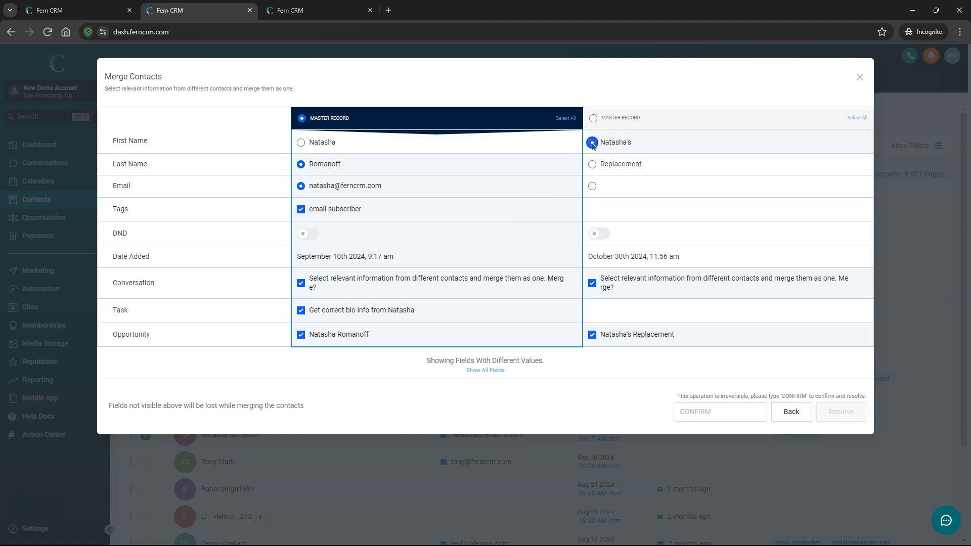
{"action": "left_click", "coordinate": [592, 165]}
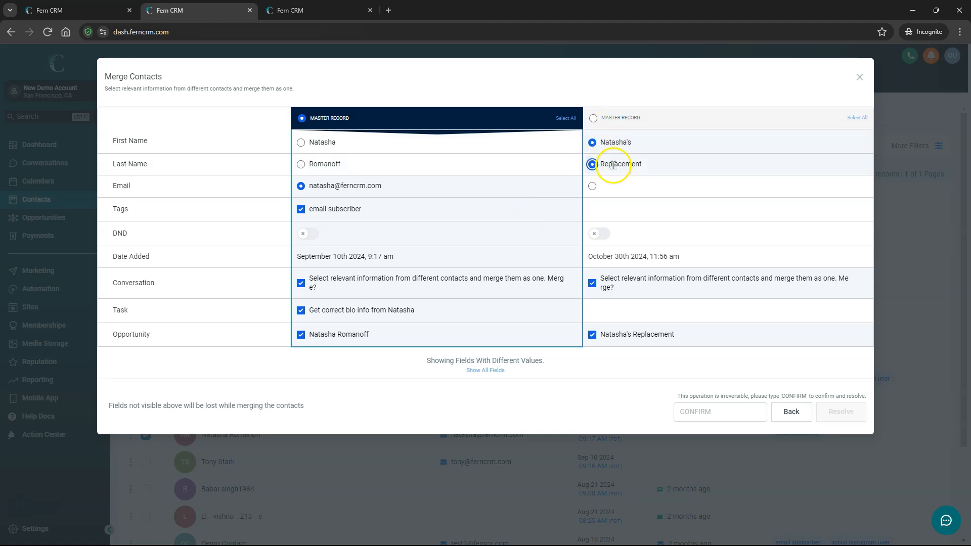
{"action": "left_click", "coordinate": [592, 186]}
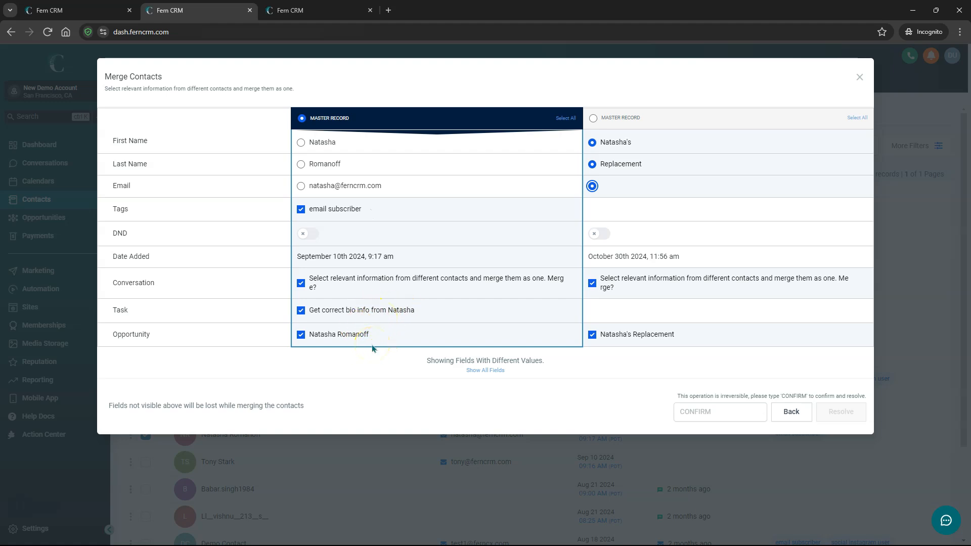
{"action": "left_click", "coordinate": [723, 416]}
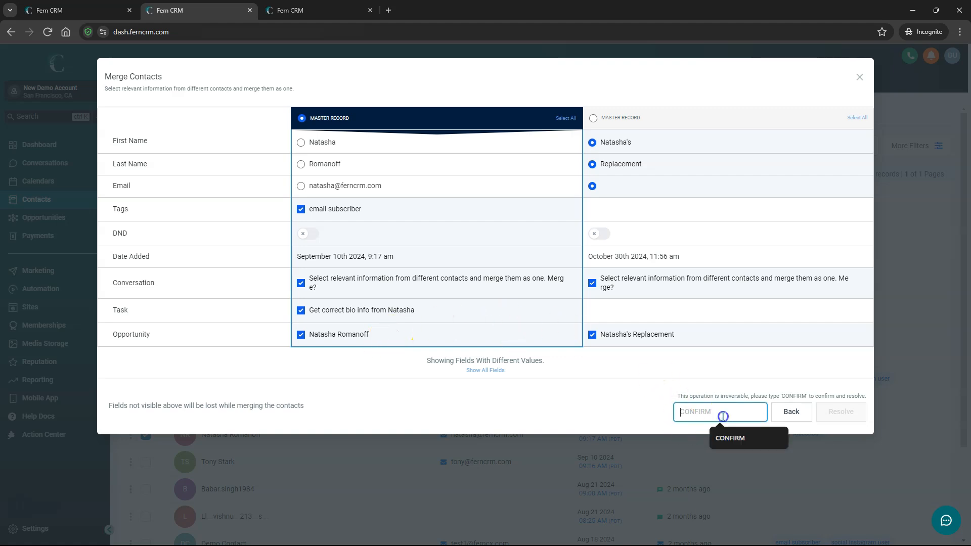
{"action": "left_click", "coordinate": [732, 439]}
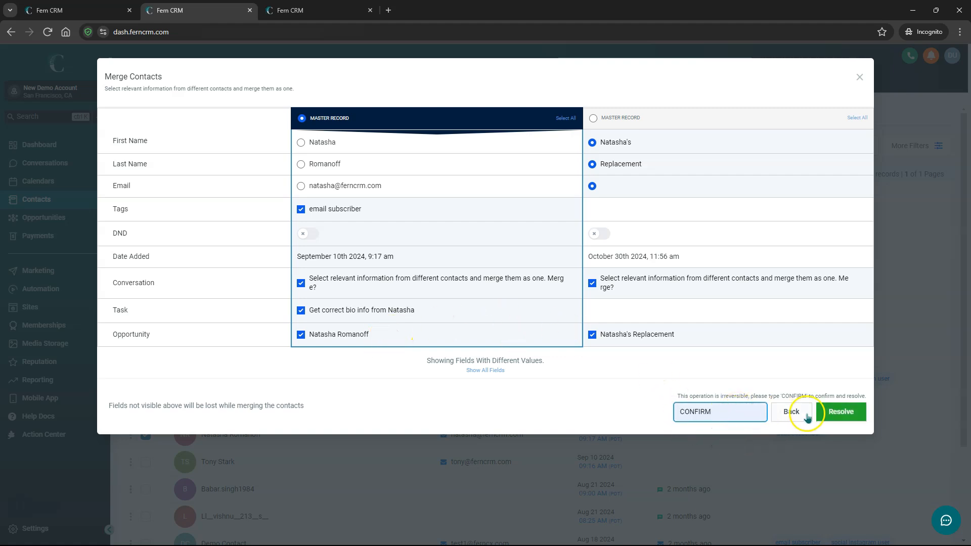
{"action": "left_click", "coordinate": [852, 416]}
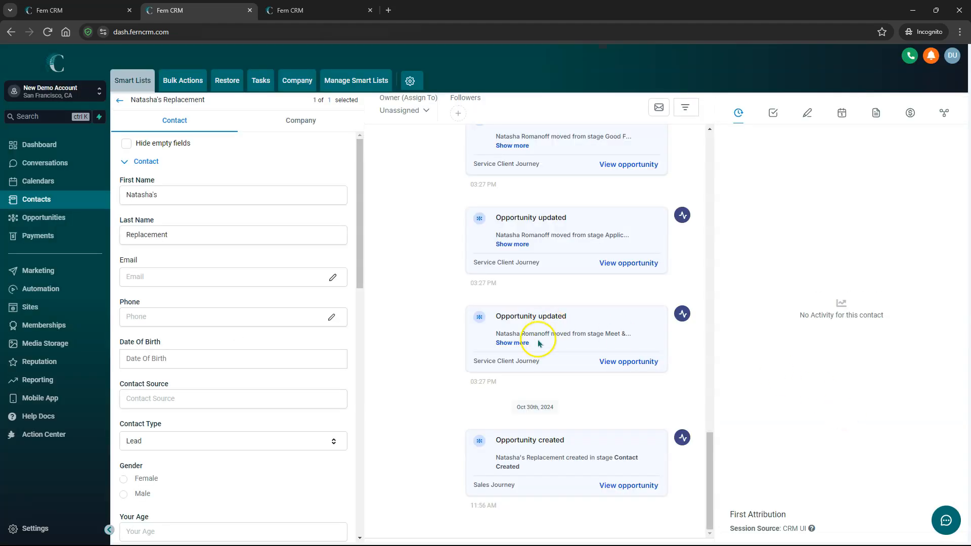
Save a note on the merged contact that the replacement started on Oct 30, 2024 and all previous history was performed by Black Widow
{"action": "scroll", "coordinate": [569, 340], "scroll_direction": "up", "scroll_amount": 3}
{"action": "scroll", "coordinate": [569, 340], "scroll_direction": "up", "scroll_amount": 10}
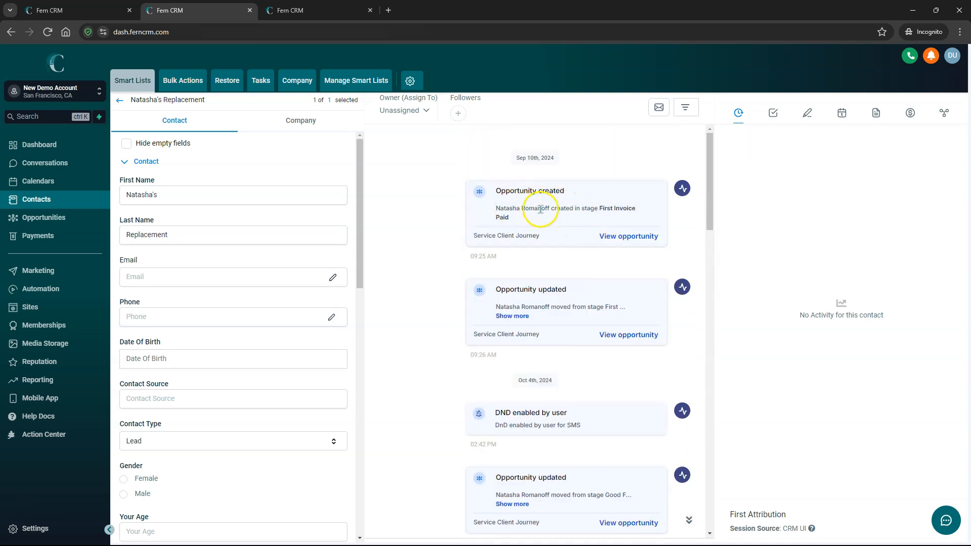
{"action": "scroll", "coordinate": [551, 227], "scroll_direction": "down", "scroll_amount": 5}
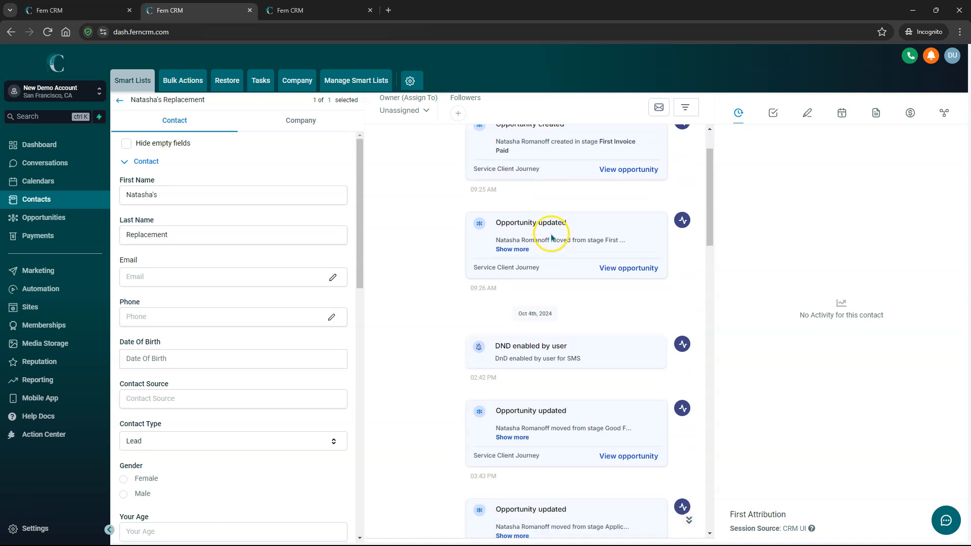
{"action": "scroll", "coordinate": [511, 283], "scroll_direction": "down", "scroll_amount": 7}
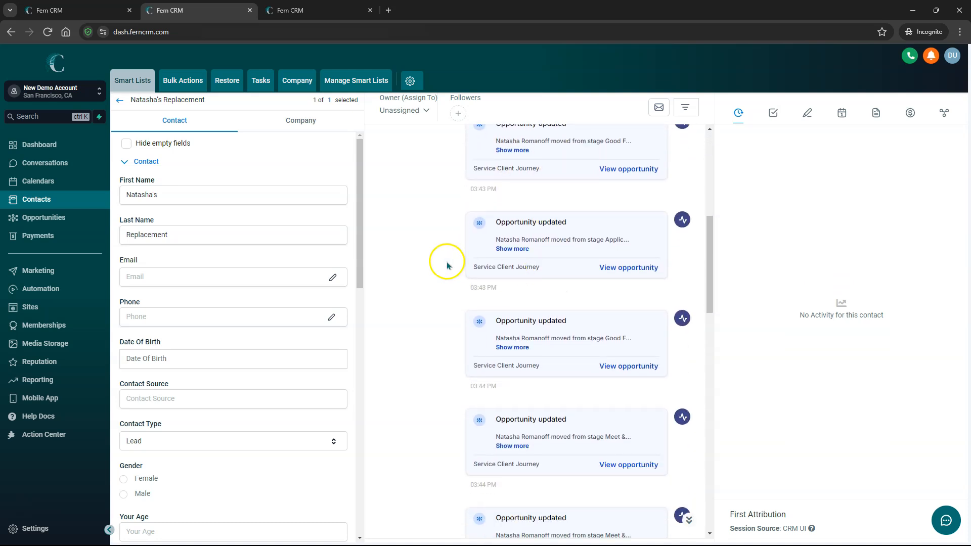
{"action": "scroll", "coordinate": [504, 296], "scroll_direction": "down", "scroll_amount": 5}
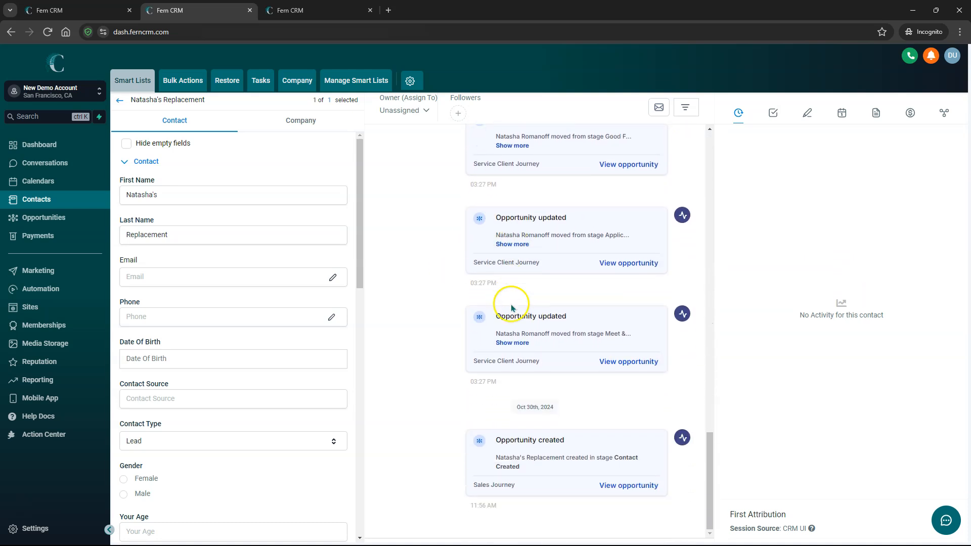
{"action": "left_click", "coordinate": [807, 112]}
{"action": "left_click", "coordinate": [828, 388]}
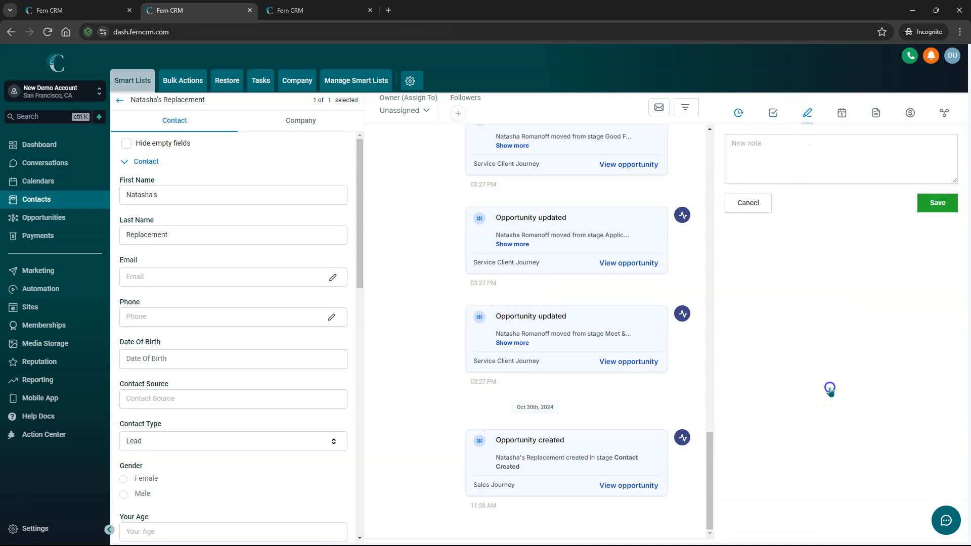
{"action": "left_click", "coordinate": [767, 154]}
{"action": "type", "text": "N"}
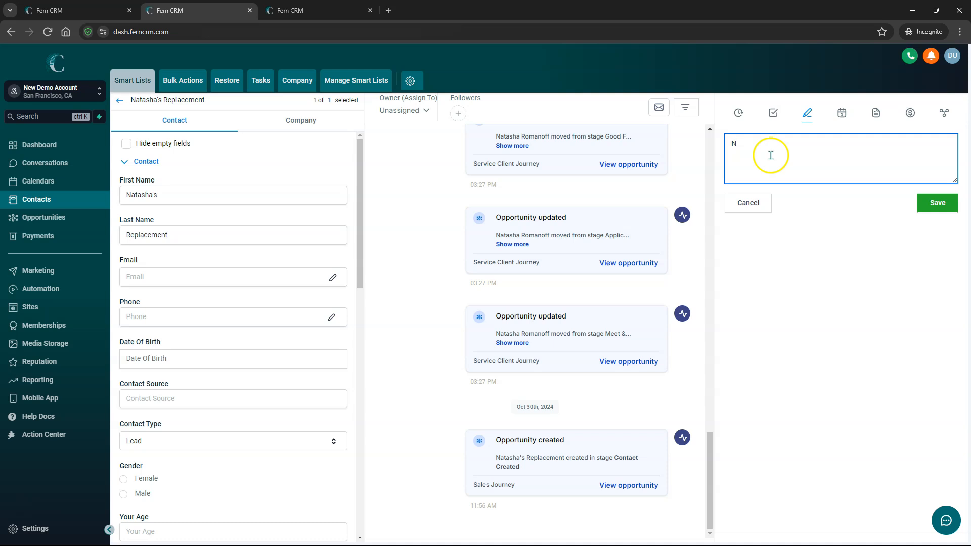
{"action": "type", "text": "atasha's replacement started on Oct 30, 2024. All previous histor"}
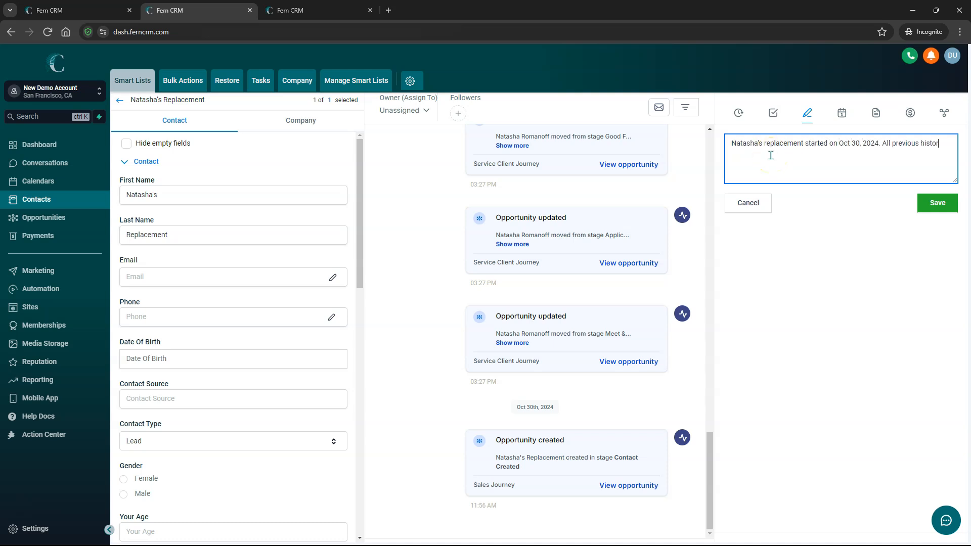
{"action": "type", "text": "y was performed by Natasha Romanoff"}
{"action": "left_click", "coordinate": [933, 203]}
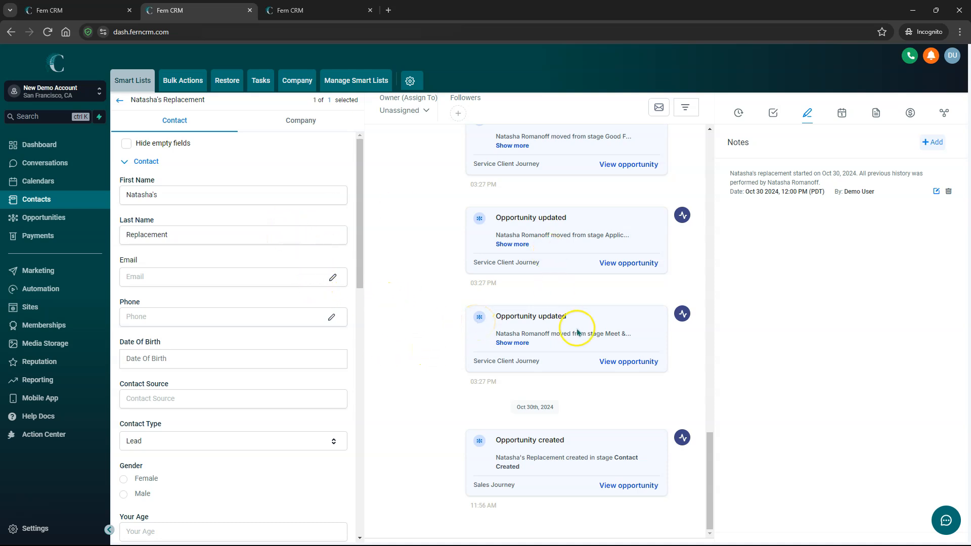
Review the merged contact's activity history and associated company, and return to the contact list
{"action": "scroll", "coordinate": [578, 332], "scroll_direction": "up", "scroll_amount": 10}
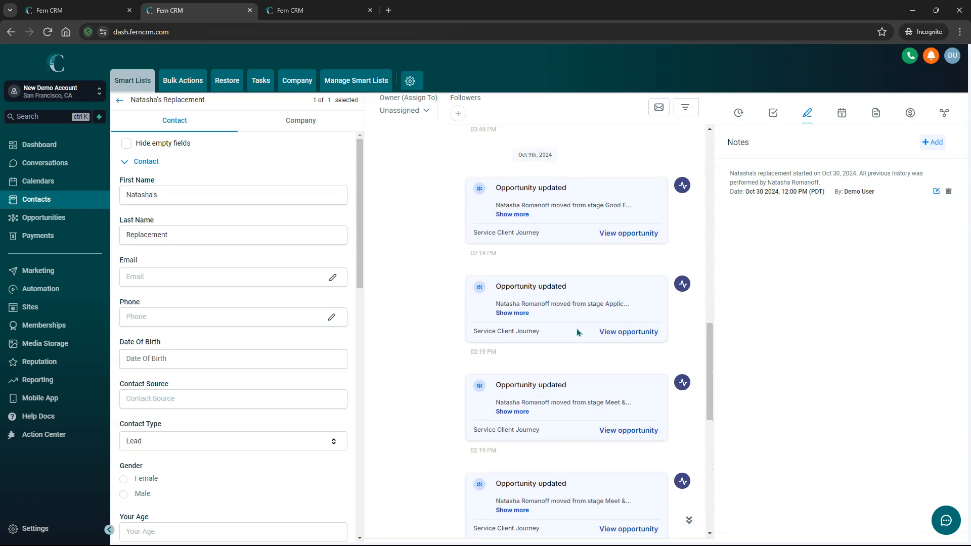
{"action": "scroll", "coordinate": [576, 332], "scroll_direction": "up", "scroll_amount": 5}
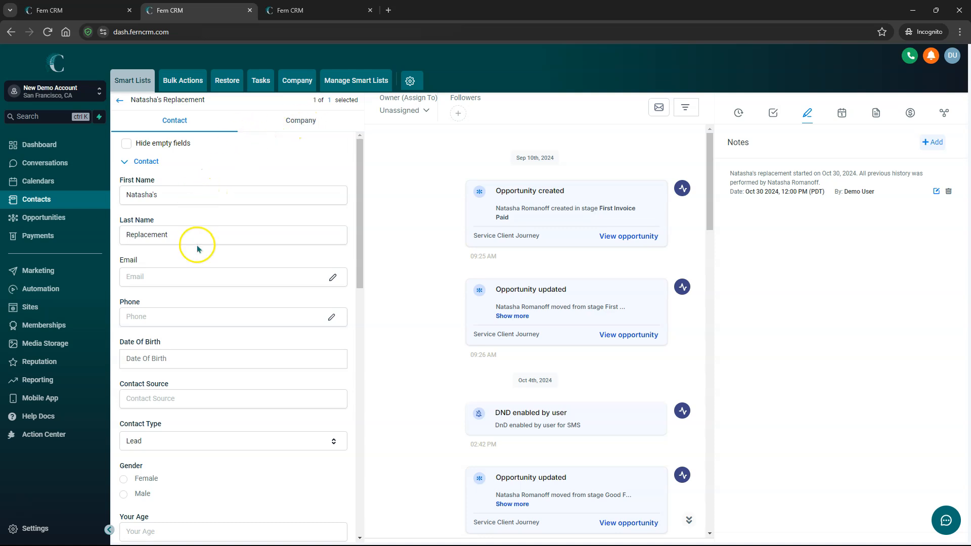
{"action": "left_click", "coordinate": [297, 119]}
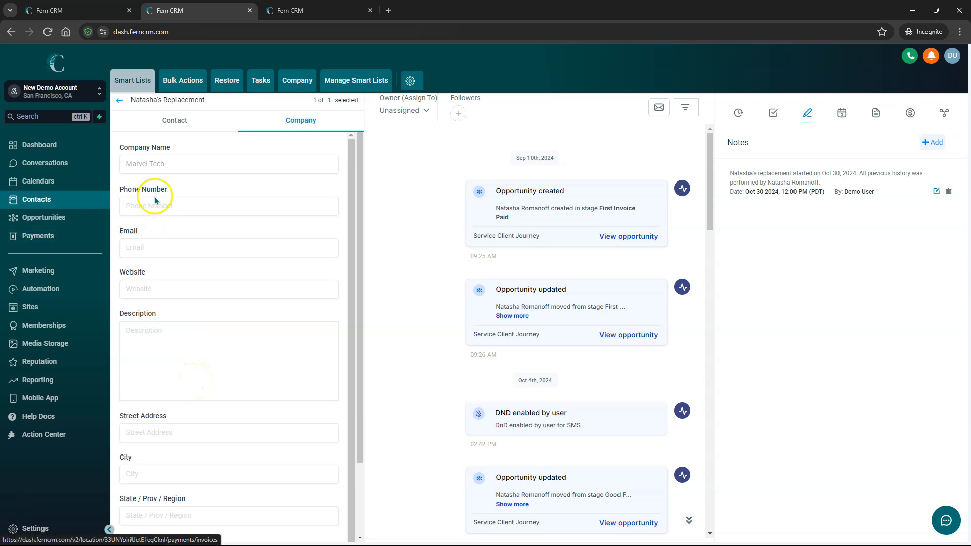
{"action": "left_click", "coordinate": [119, 99]}
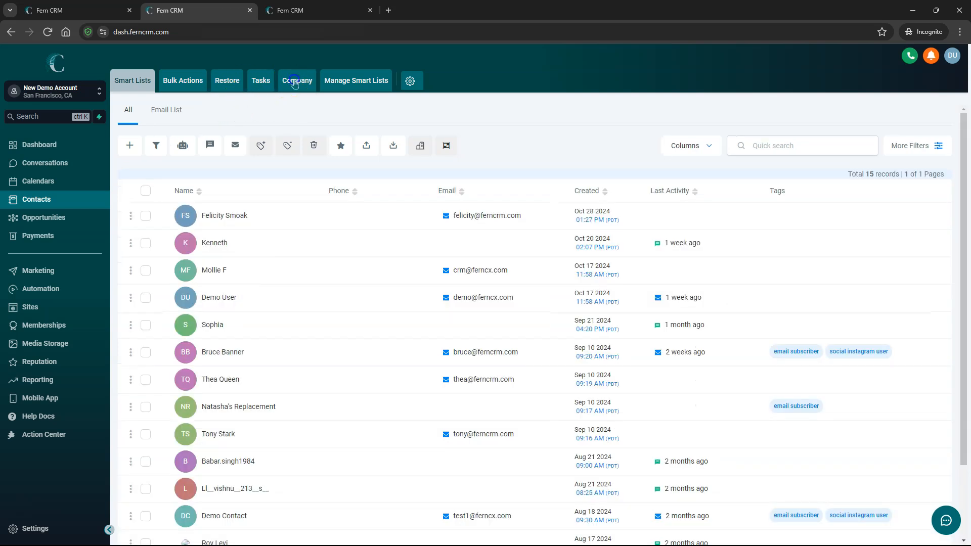
Remove the replacement contact from the Marvel Tech company's associated contacts and confirm the removal
{"action": "left_click", "coordinate": [295, 80]}
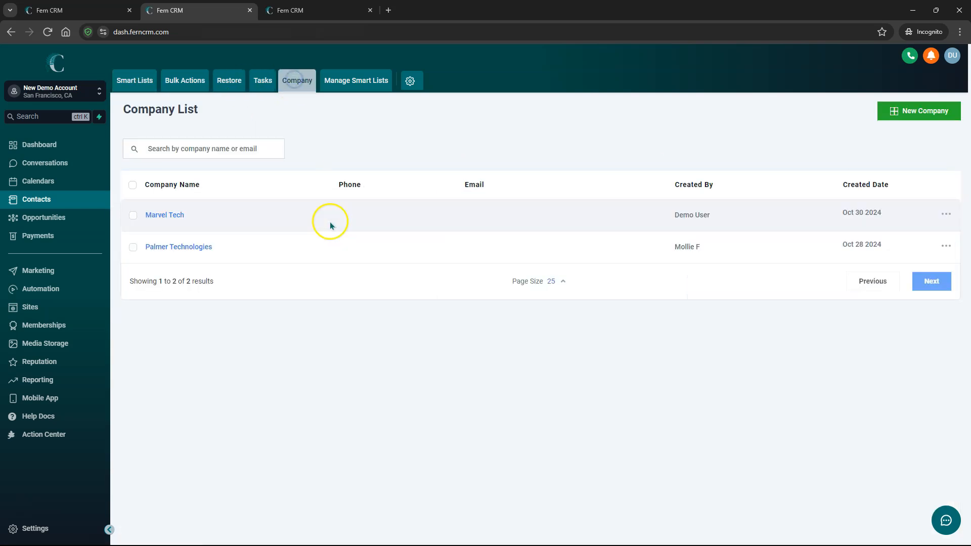
{"action": "left_click", "coordinate": [176, 218]}
{"action": "left_click", "coordinate": [309, 127]}
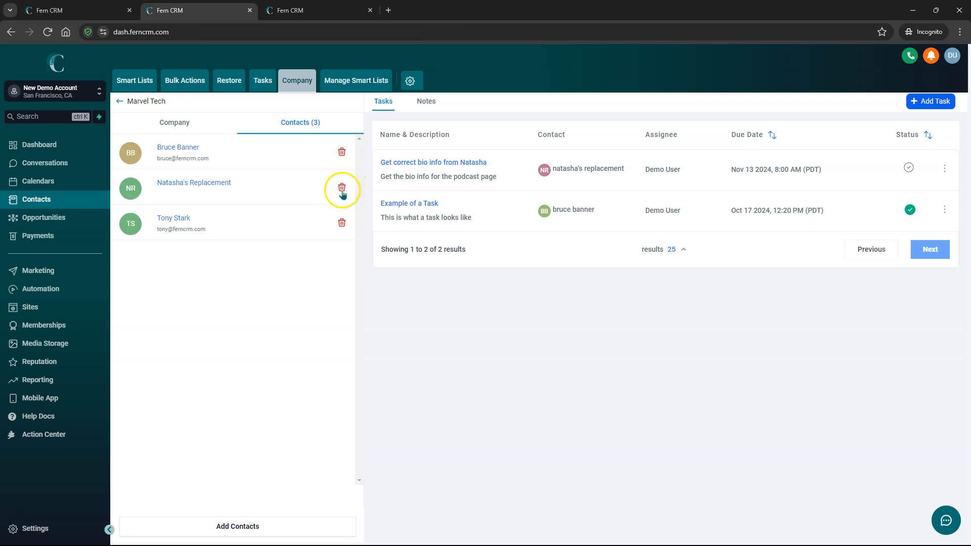
{"action": "left_click", "coordinate": [342, 190]}
{"action": "left_click", "coordinate": [590, 347]}
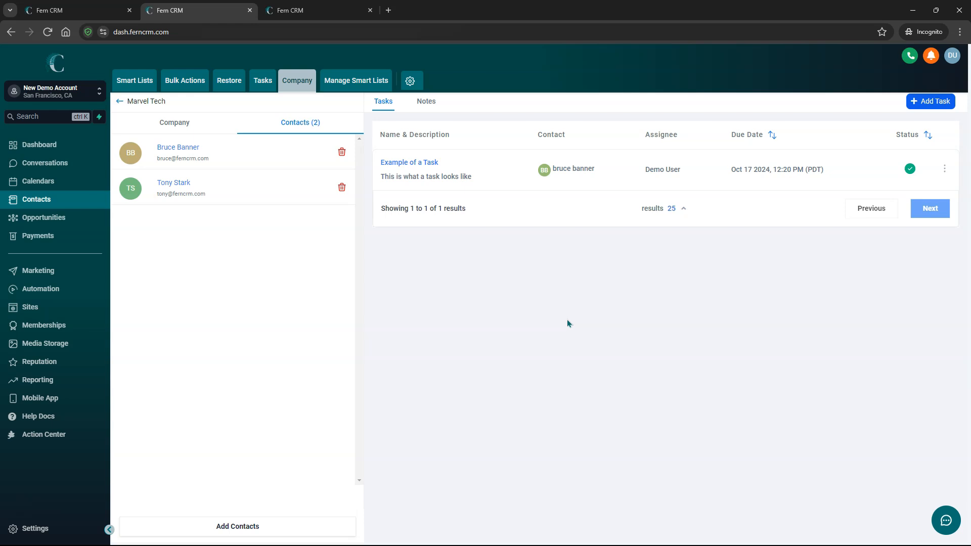
{"action": "left_click", "coordinate": [453, 396]}
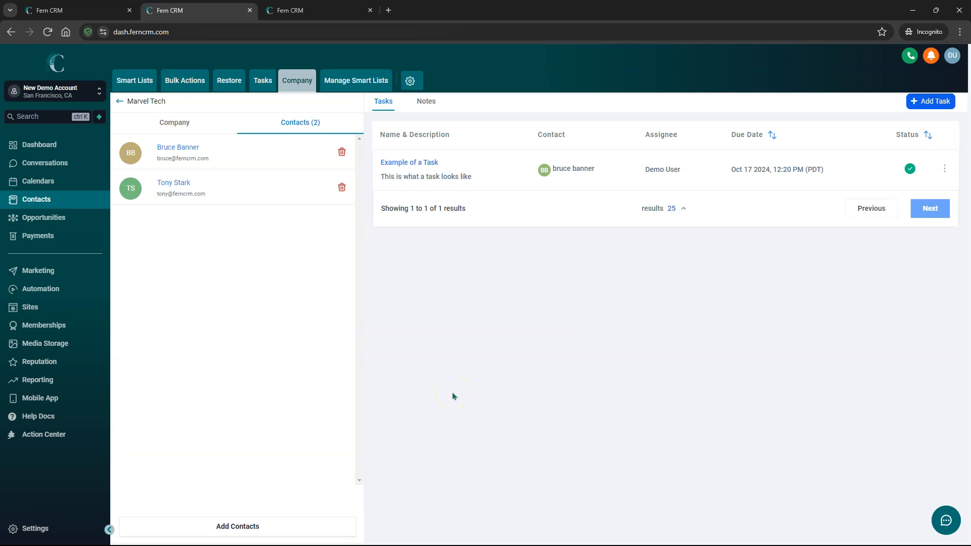